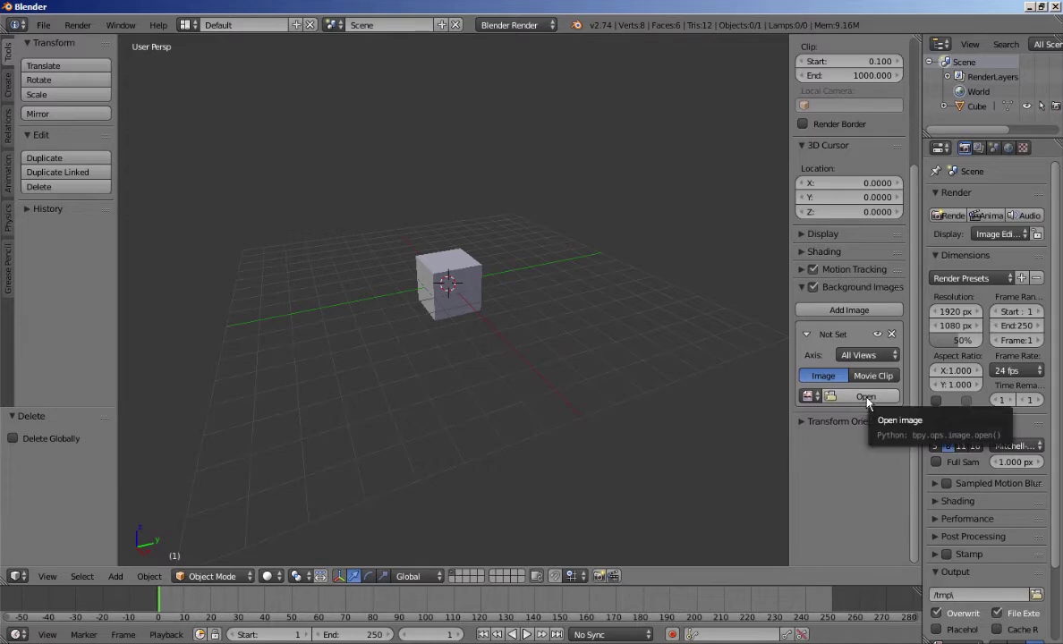
# - Load Gafa_front.jpg from the Blender course's Material de apoio folder into the empty background image slot
pyautogui.click(867, 400)
pyautogui.click(36, 120)
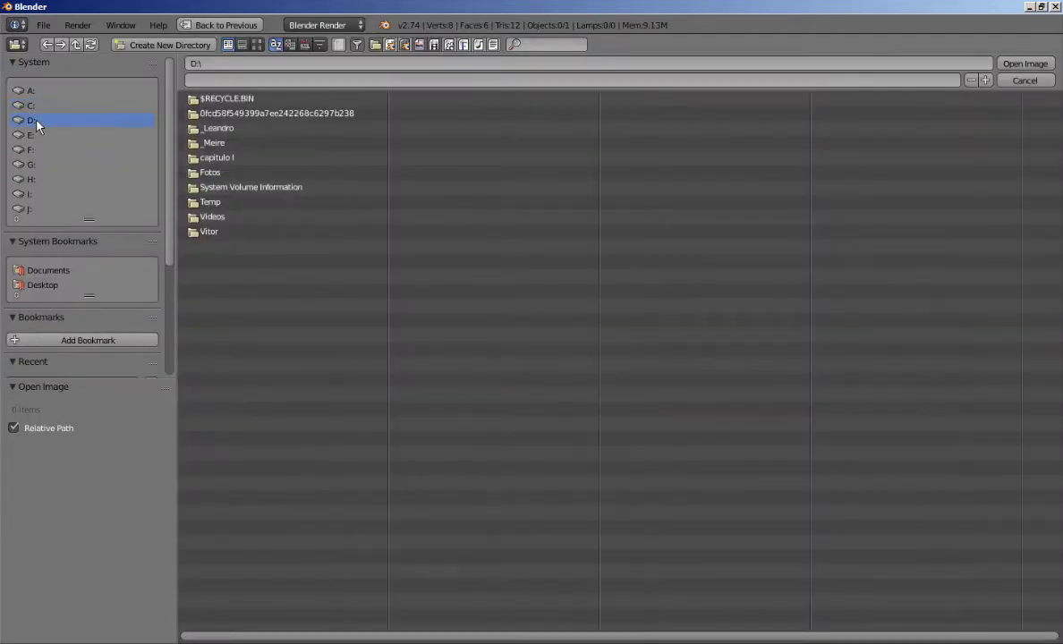
pyautogui.click(202, 128)
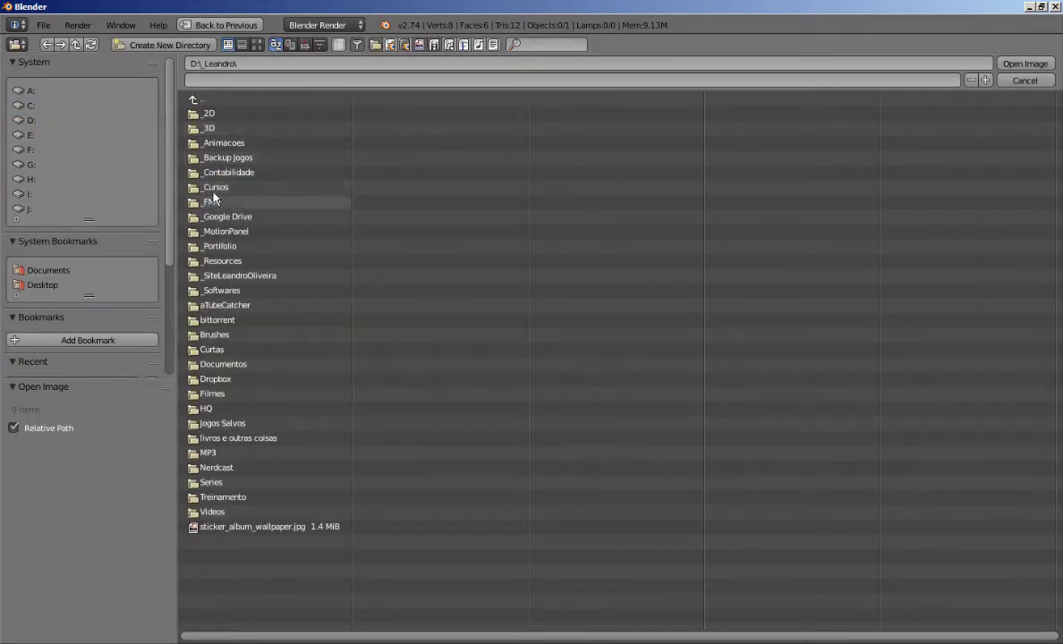
pyautogui.click(211, 187)
pyautogui.click(208, 112)
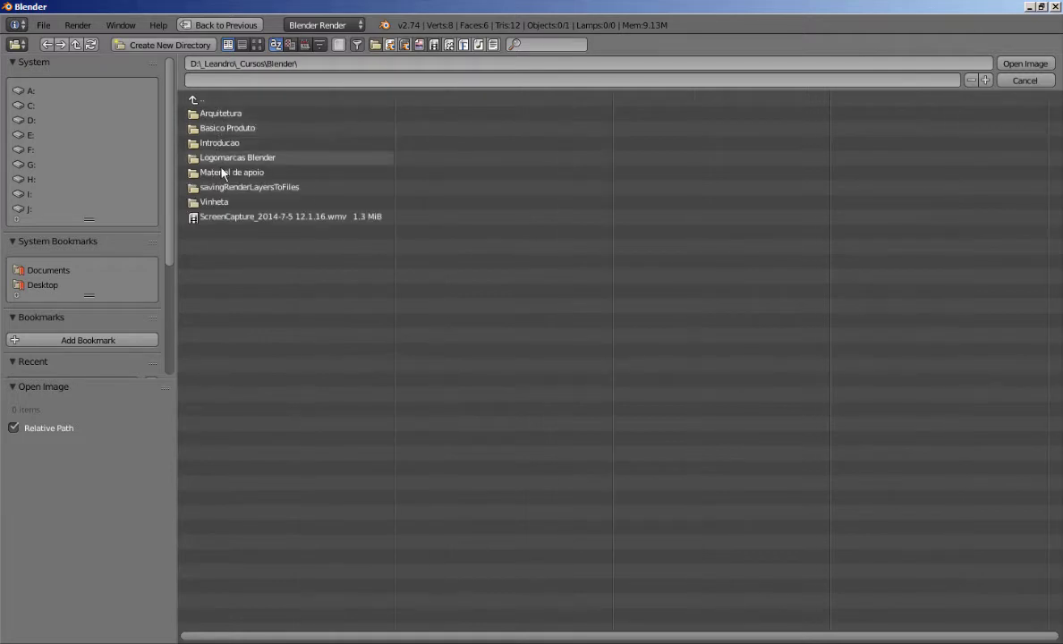
pyautogui.click(224, 172)
pyautogui.click(224, 115)
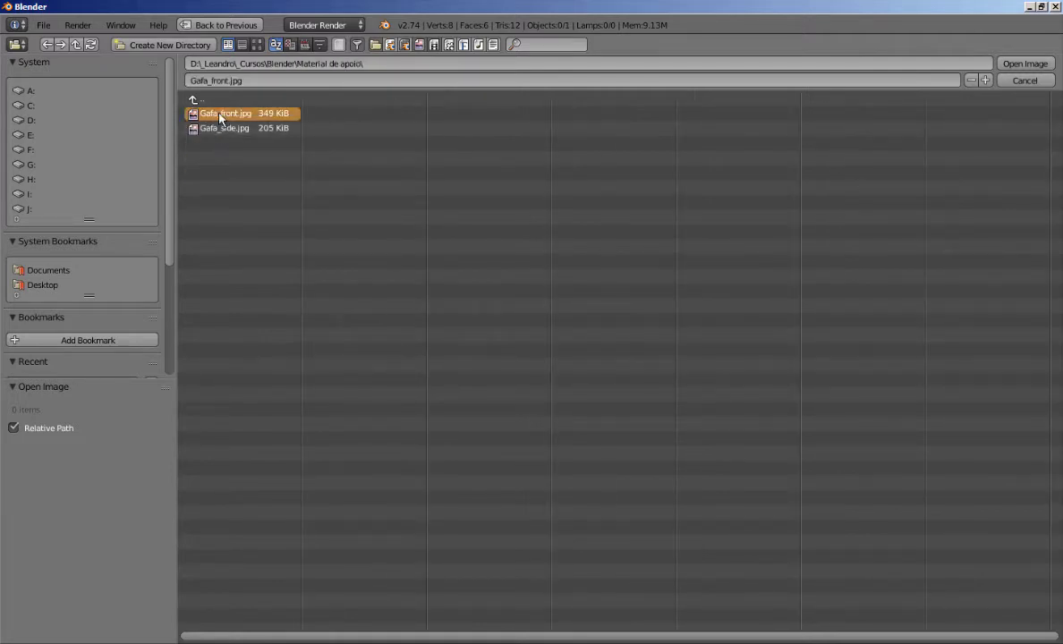
pyautogui.click(1014, 66)
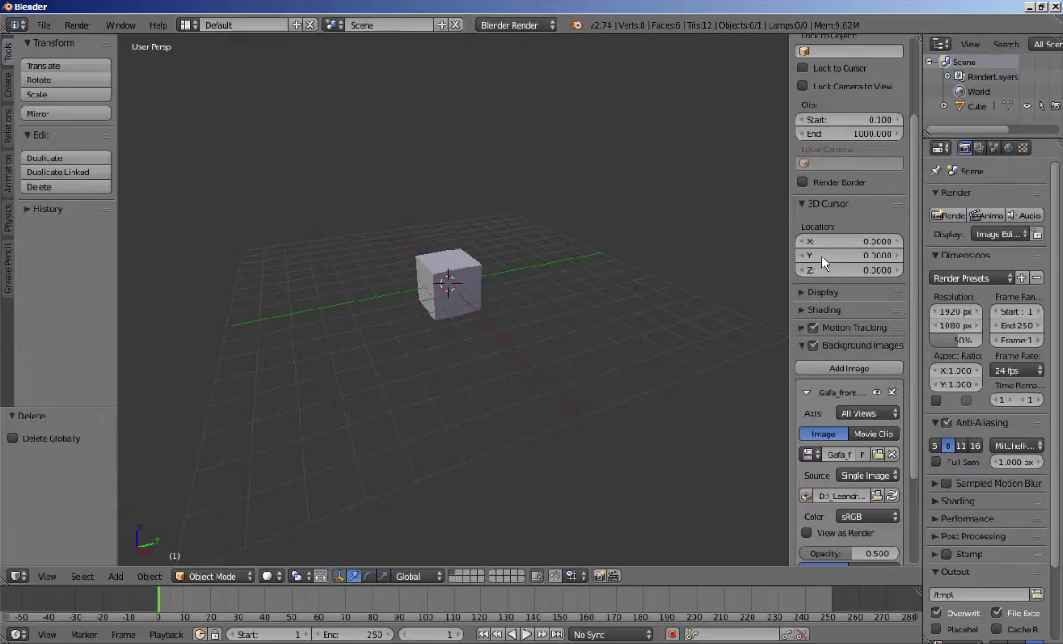
# - Switch the viewport to orthographic projection and check the background image in the front, right and top views
pyautogui.moveTo(524, 325); pyautogui.dragTo(537, 295, button='middle')
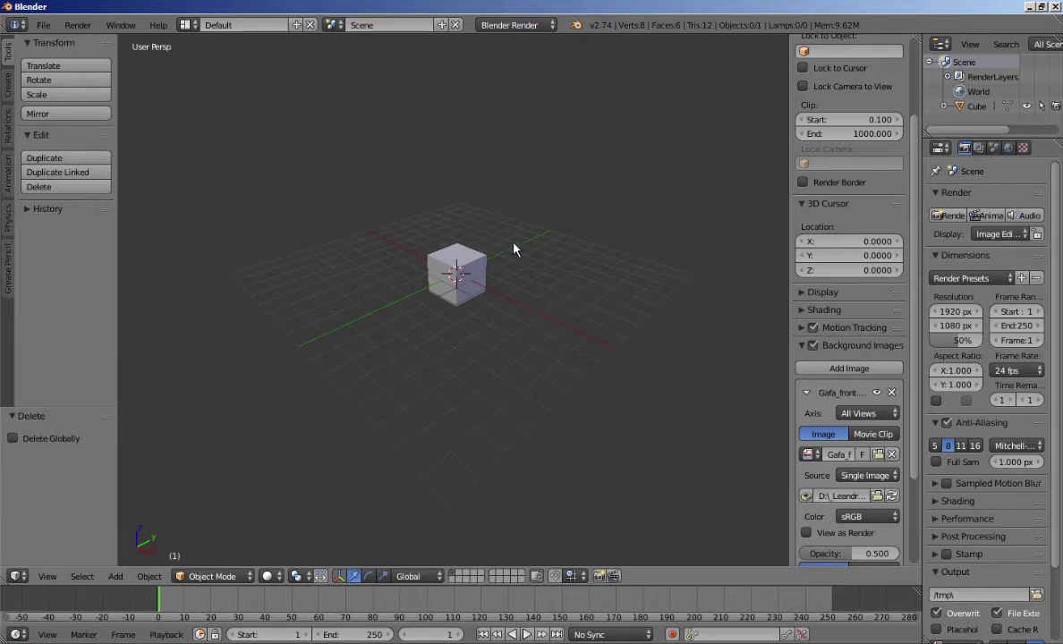
pyautogui.press('KP_5')
pyautogui.moveTo(503, 262); pyautogui.dragTo(492, 249, button='middle')
pyautogui.moveTo(312, 120); pyautogui.dragTo(345, 164, button='middle')
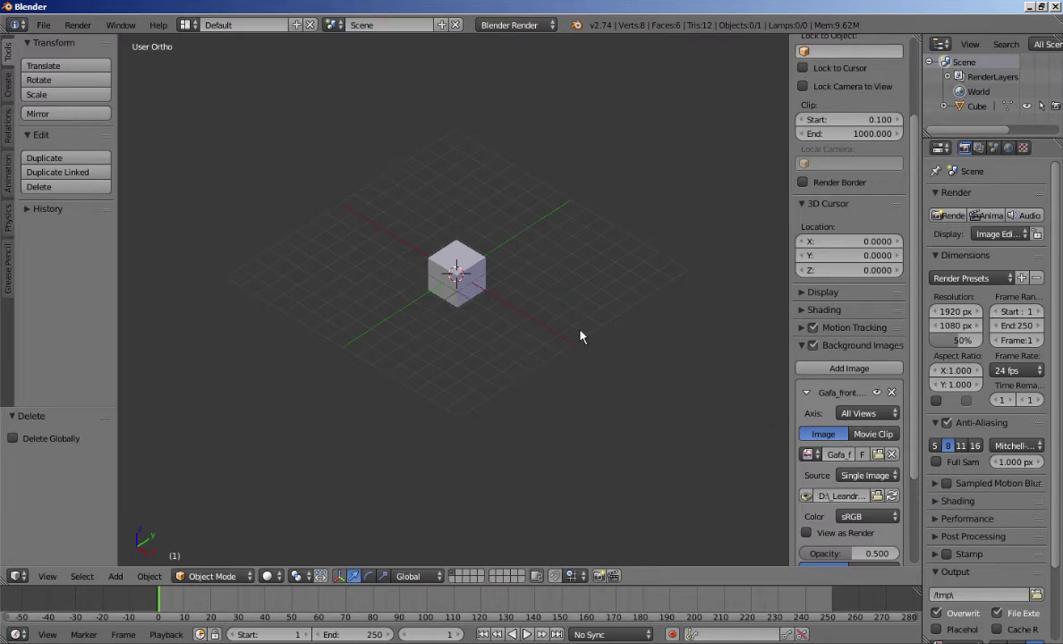
pyautogui.press('KP_1')
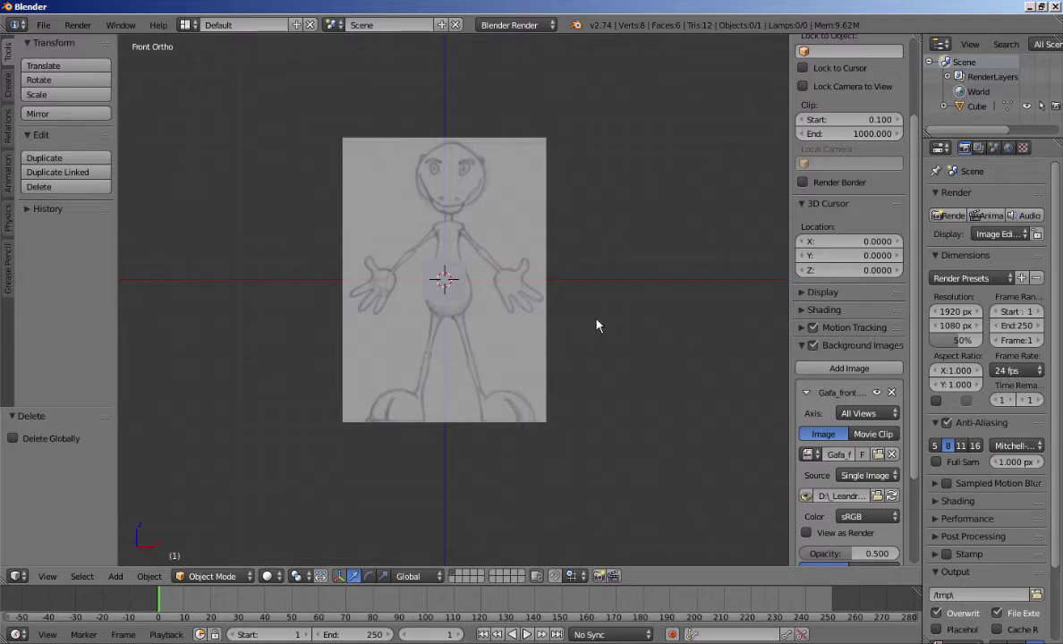
pyautogui.scroll(1, 577, 293)
pyautogui.scroll(1, 508, 273)
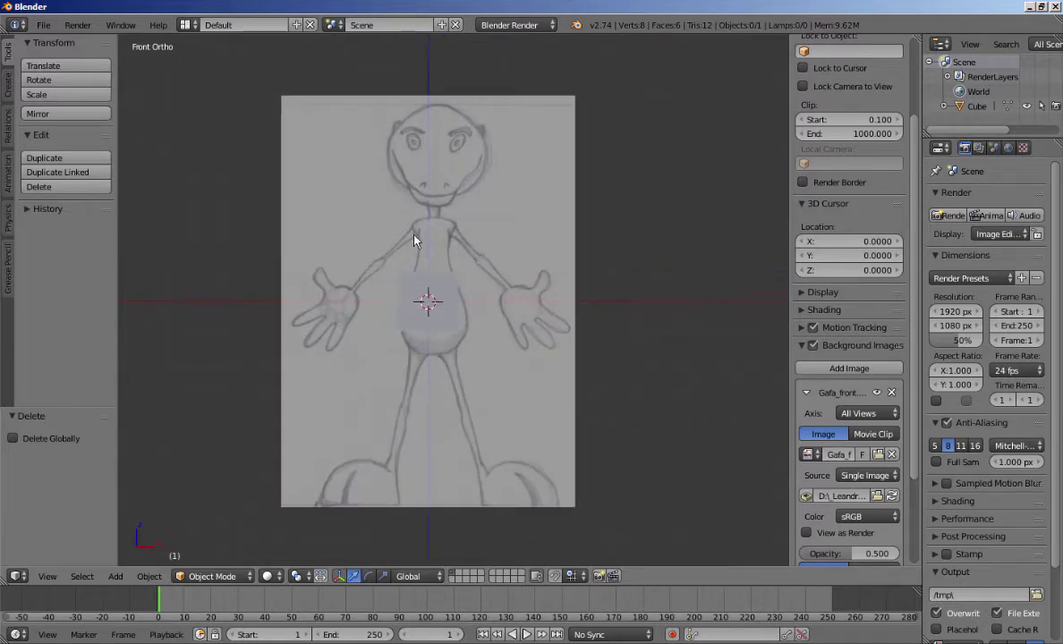
pyautogui.press('KP_3')
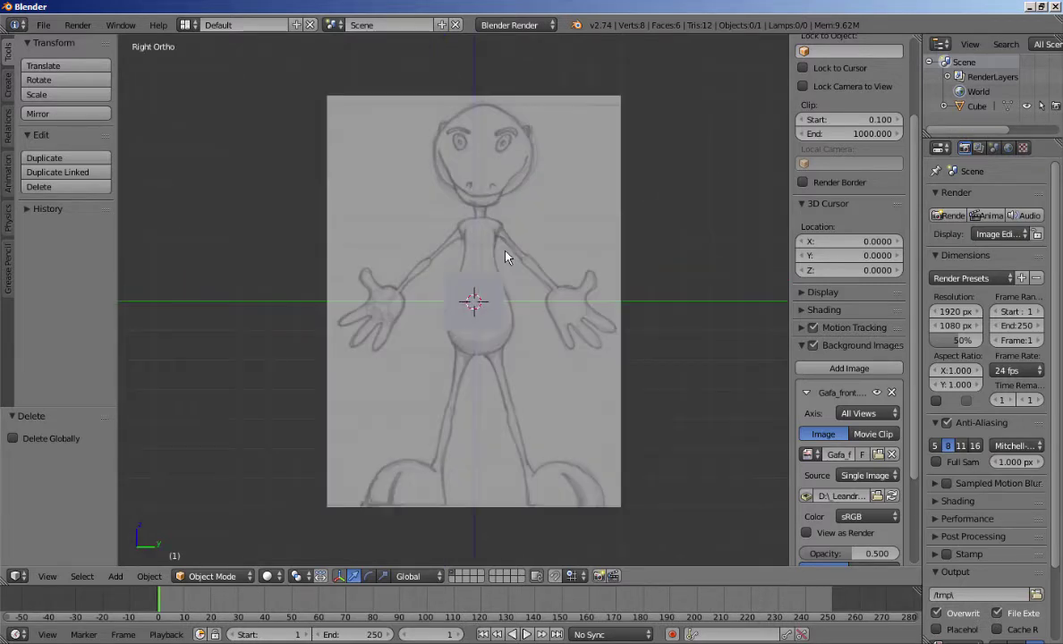
pyautogui.press('KP_7')
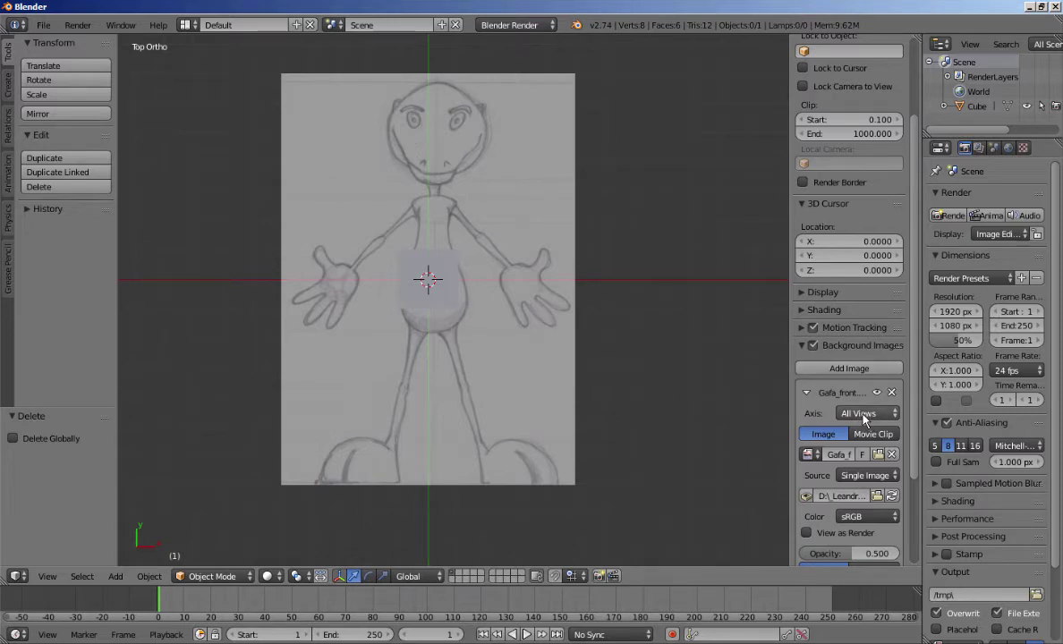
# - Restrict the Gafa_front.jpg background image to the Front axis and check it in the front view
pyautogui.click(891, 416)
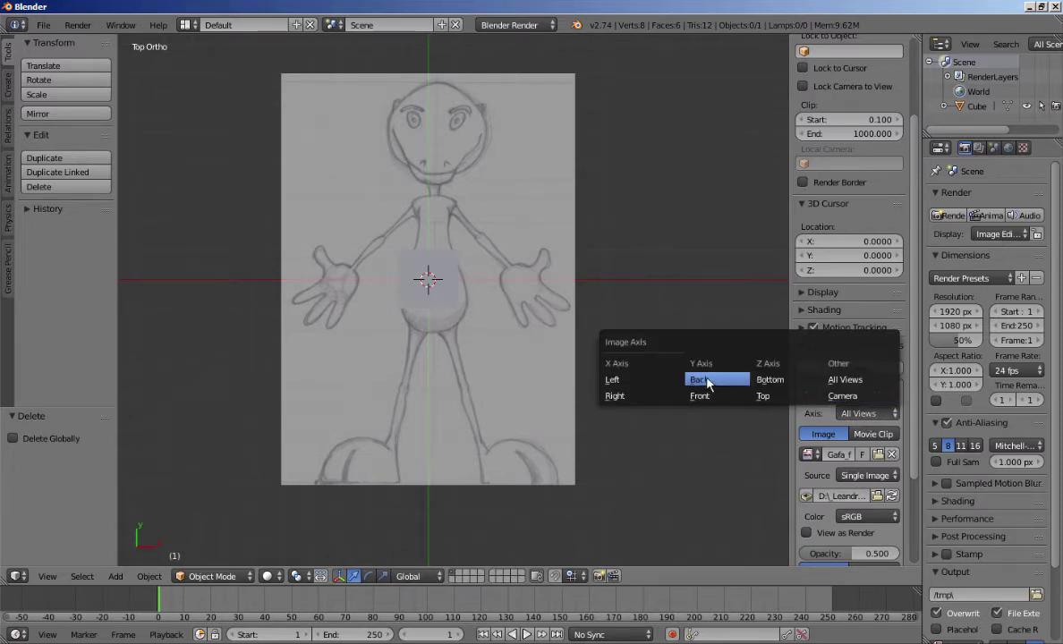
pyautogui.click(703, 396)
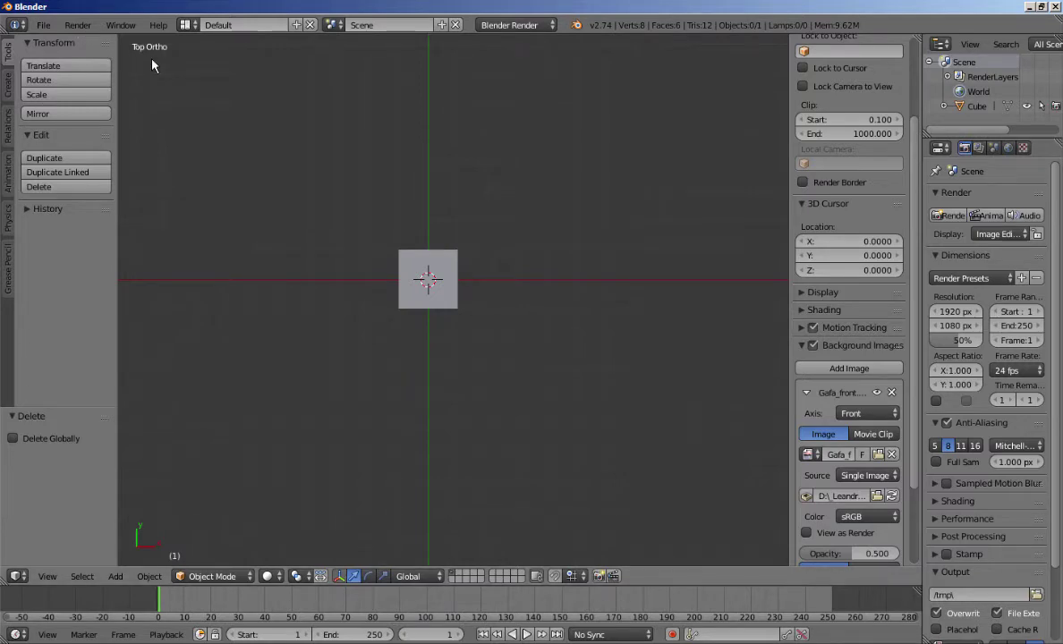
pyautogui.press('KP_1')
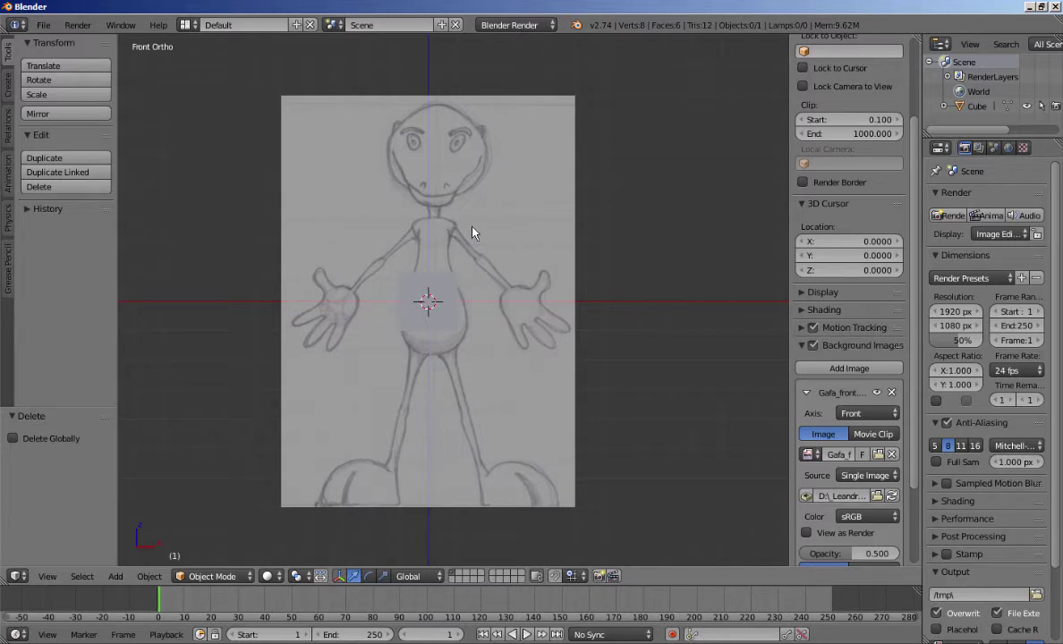
# - Compare how the front background image displays in perspective and orthographic projection, ending in the front orthographic view
pyautogui.press('KP_5')
pyautogui.moveTo(472, 231); pyautogui.dragTo(218, 93, button='middle')
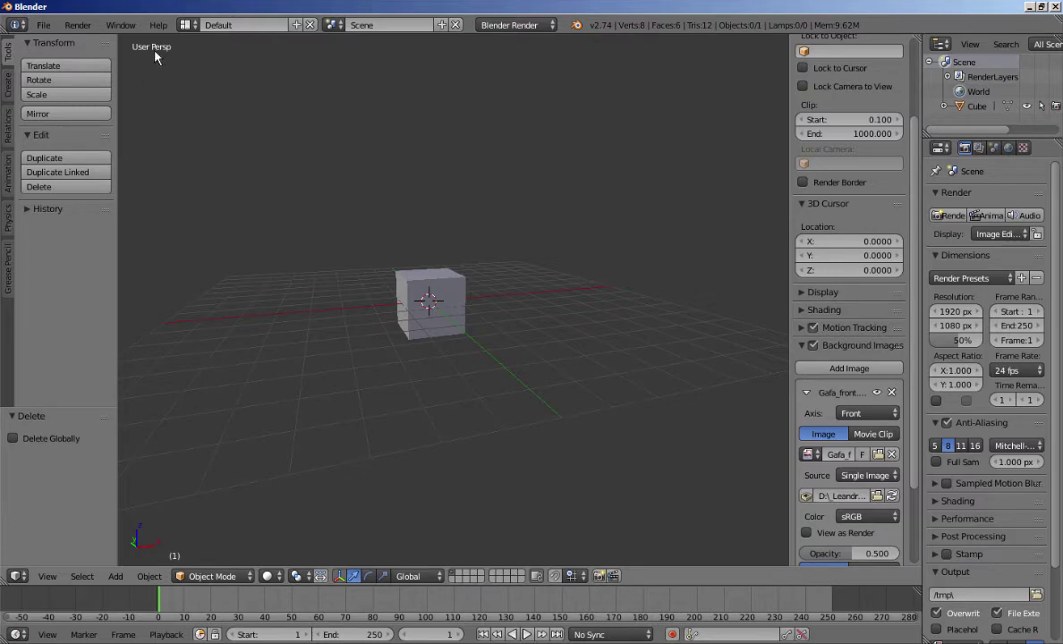
pyautogui.press('KP_5')
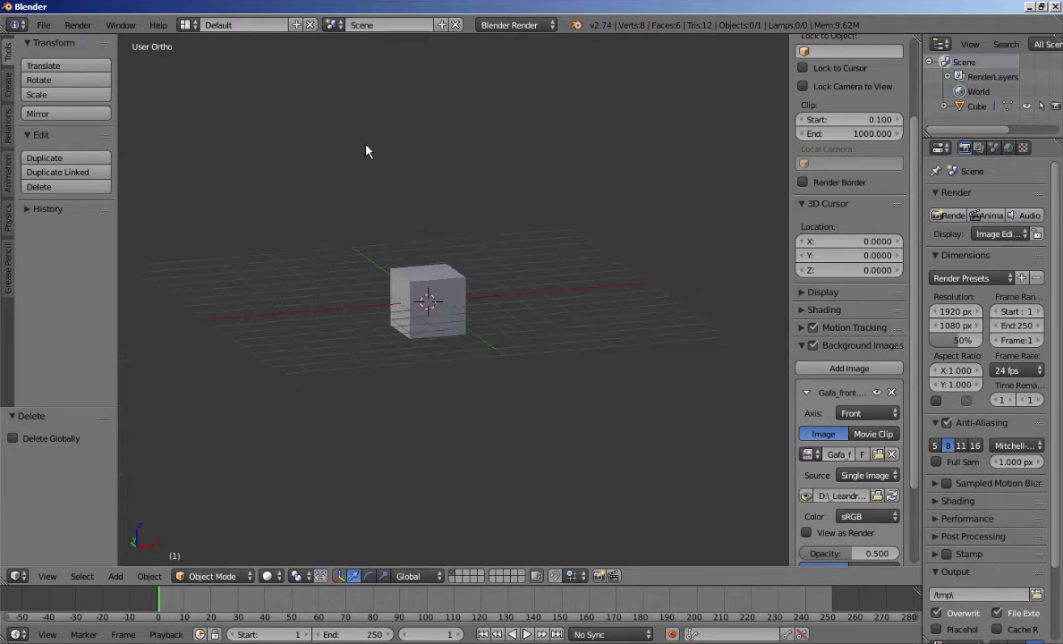
pyautogui.press('KP_1')
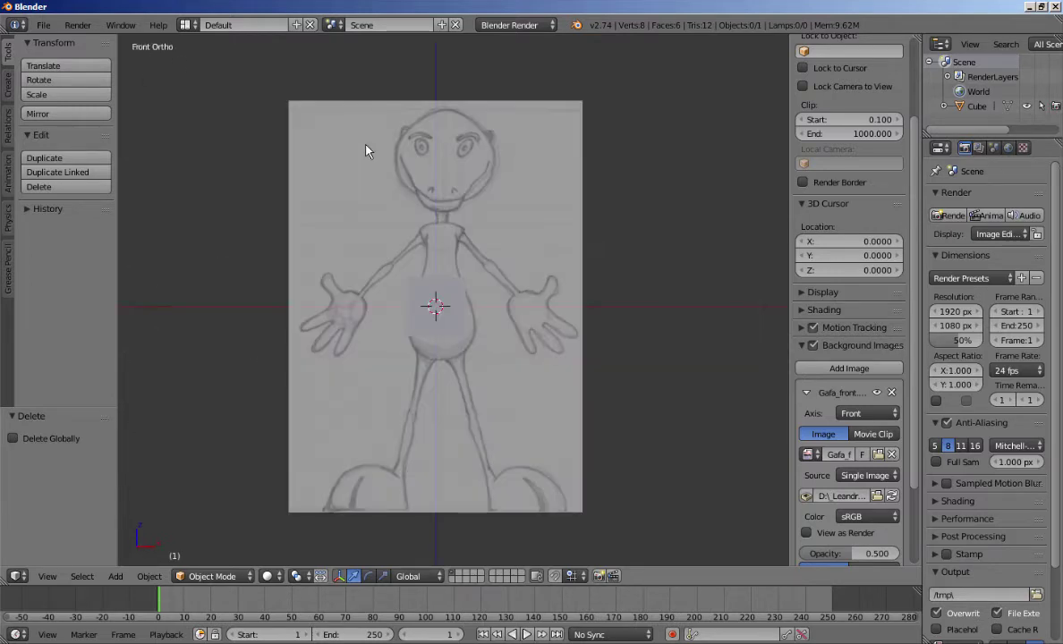
pyautogui.press('KP_5')
pyautogui.press('KP_5')
pyautogui.press('KP_5')
pyautogui.press('KP_5')
pyautogui.keyDown('shift'); pyautogui.moveTo(505, 230); pyautogui.dragTo(527, 220, button='middle'); pyautogui.keyUp('shift')
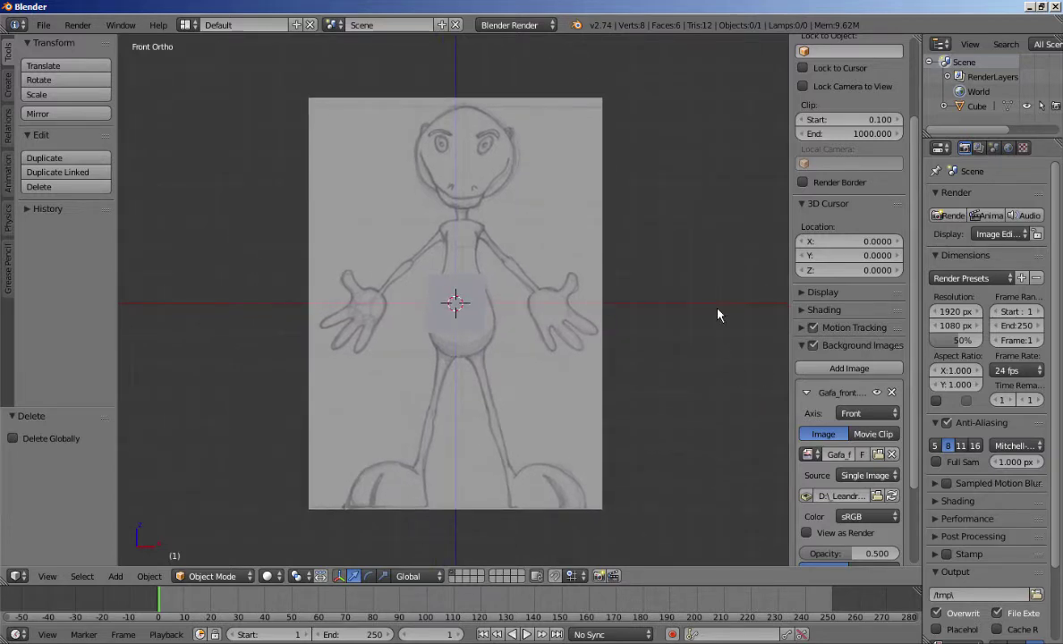
pyautogui.keyDown('shift'); pyautogui.moveTo(704, 302); pyautogui.dragTo(707, 305, button='middle'); pyautogui.keyUp('shift')
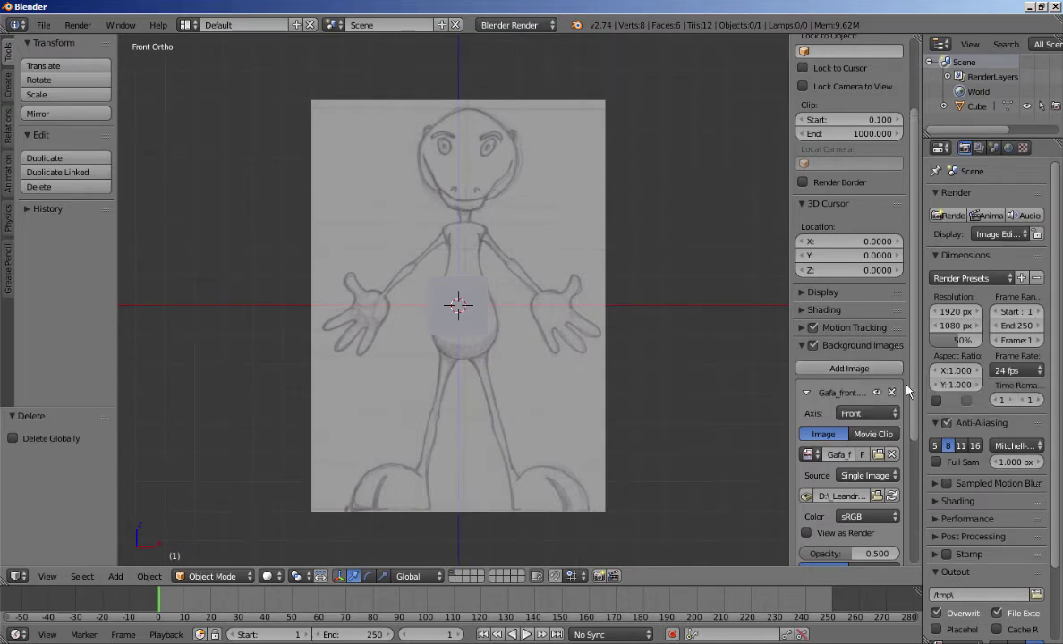
# - Set the axis of the second, empty background image slot to Right
pyautogui.moveTo(915, 394); pyautogui.dragTo(925, 535)
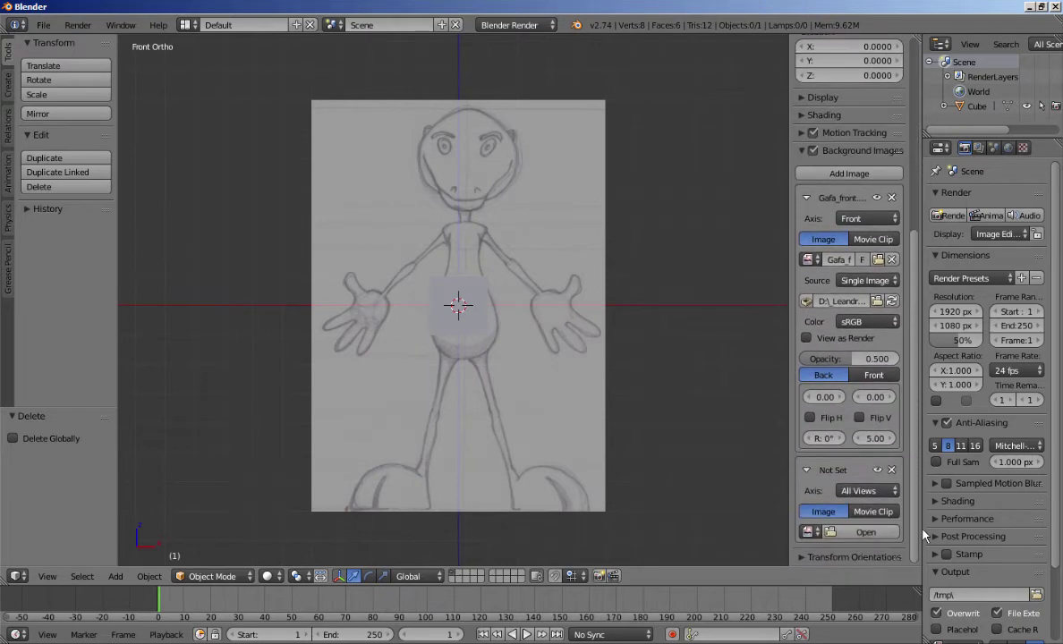
pyautogui.click(859, 493)
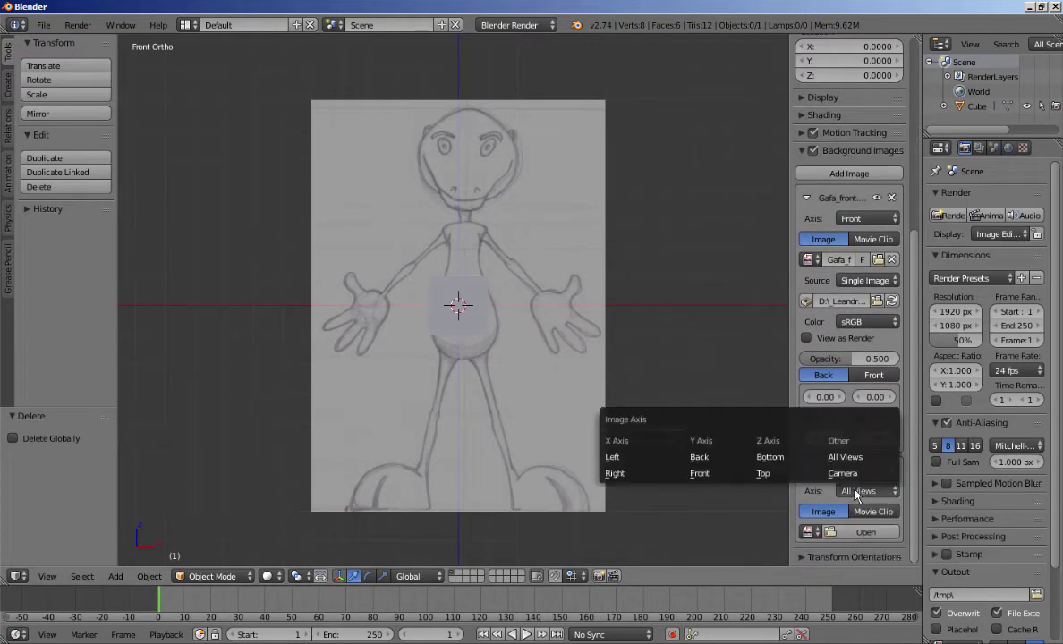
pyautogui.click(620, 479)
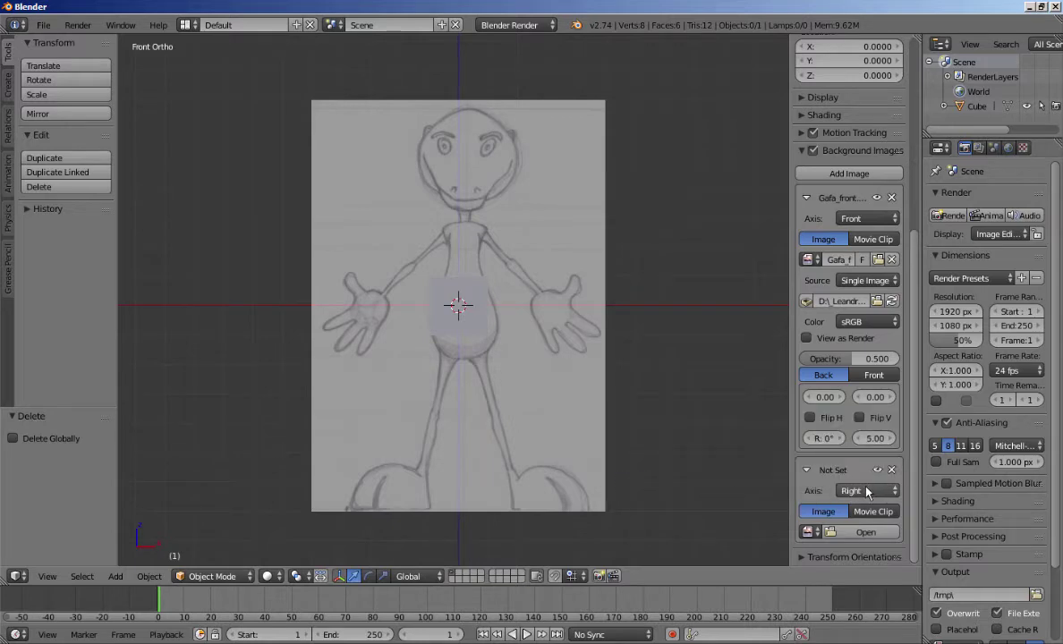
# - Load Gafa_side.jpg from the Material de apoio folder into the second background image slot
pyautogui.click(866, 534)
pyautogui.click(40, 121)
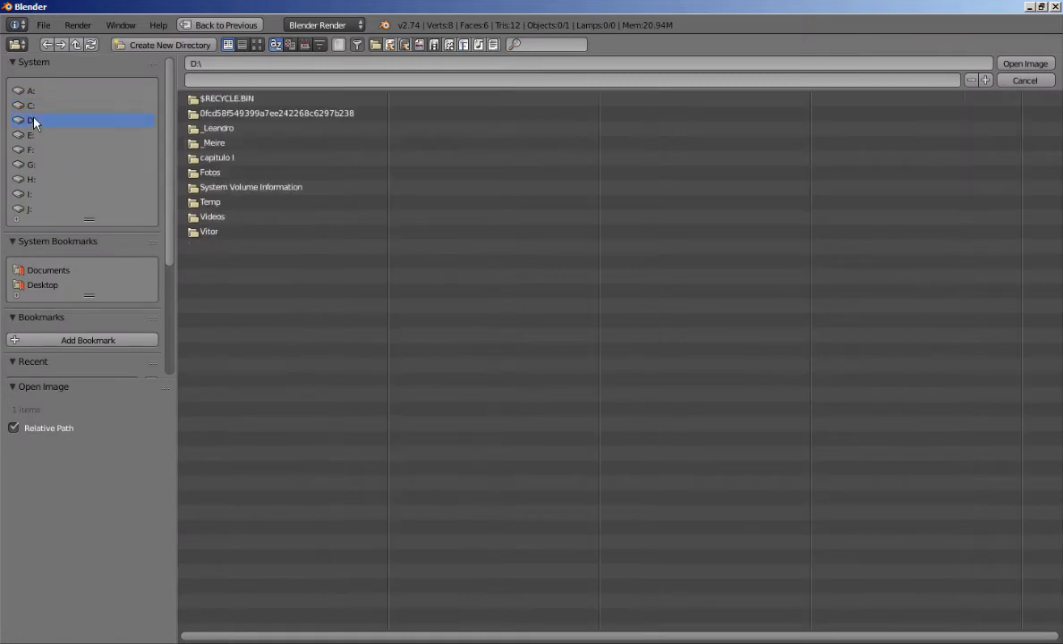
pyautogui.click(203, 128)
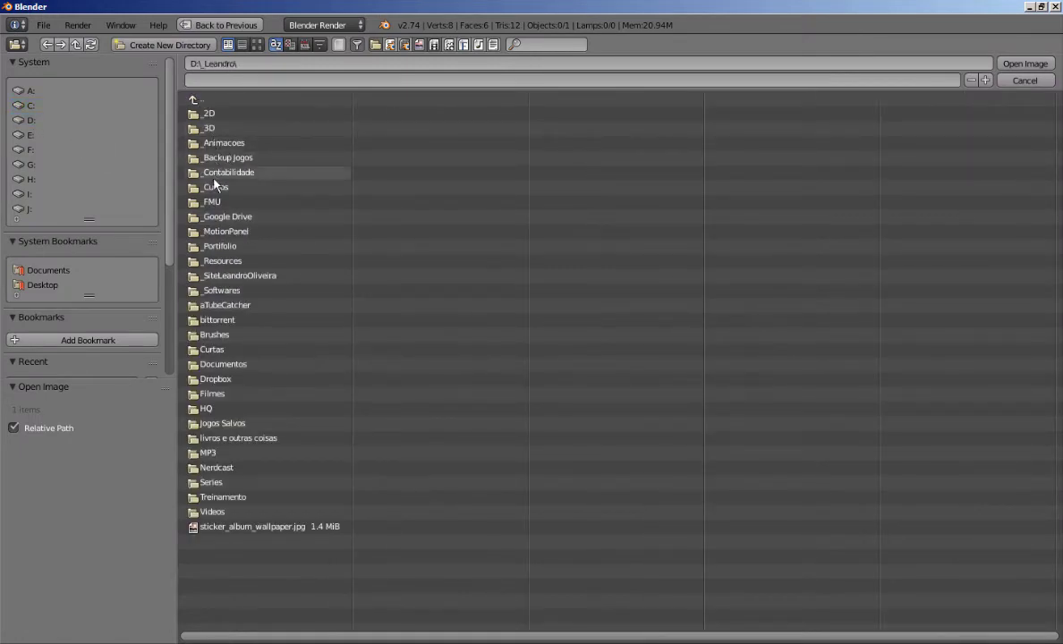
pyautogui.click(215, 187)
pyautogui.click(212, 115)
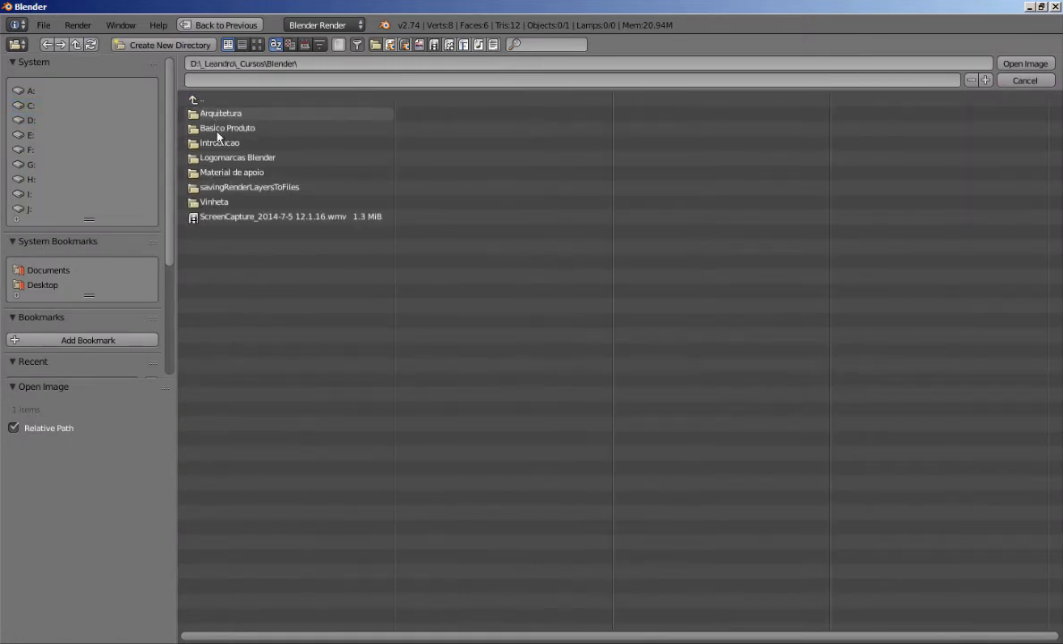
pyautogui.click(228, 172)
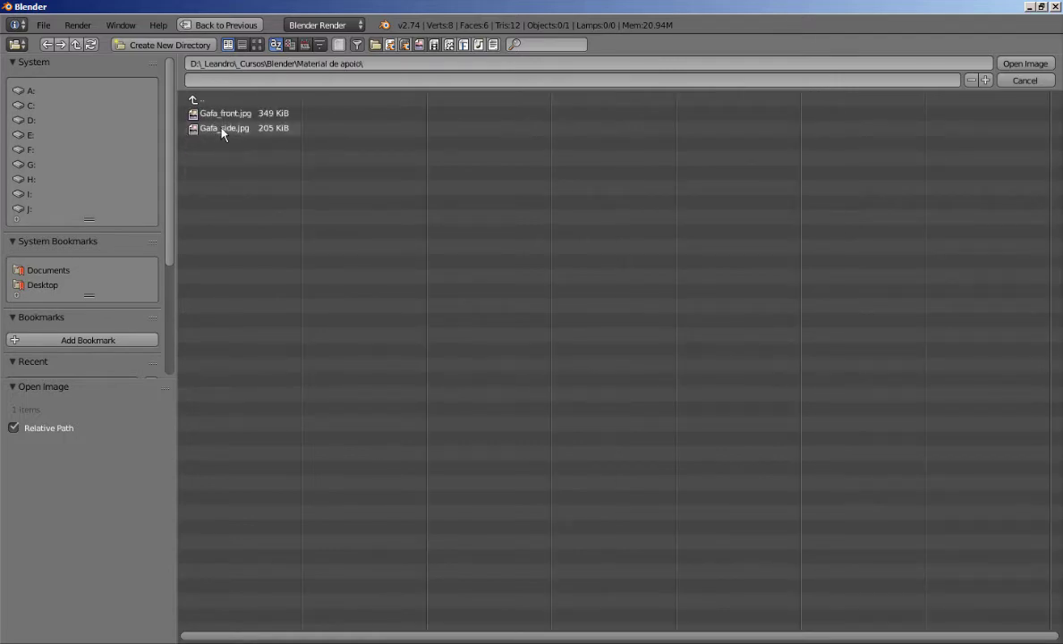
pyautogui.click(221, 128)
pyautogui.click(1020, 63)
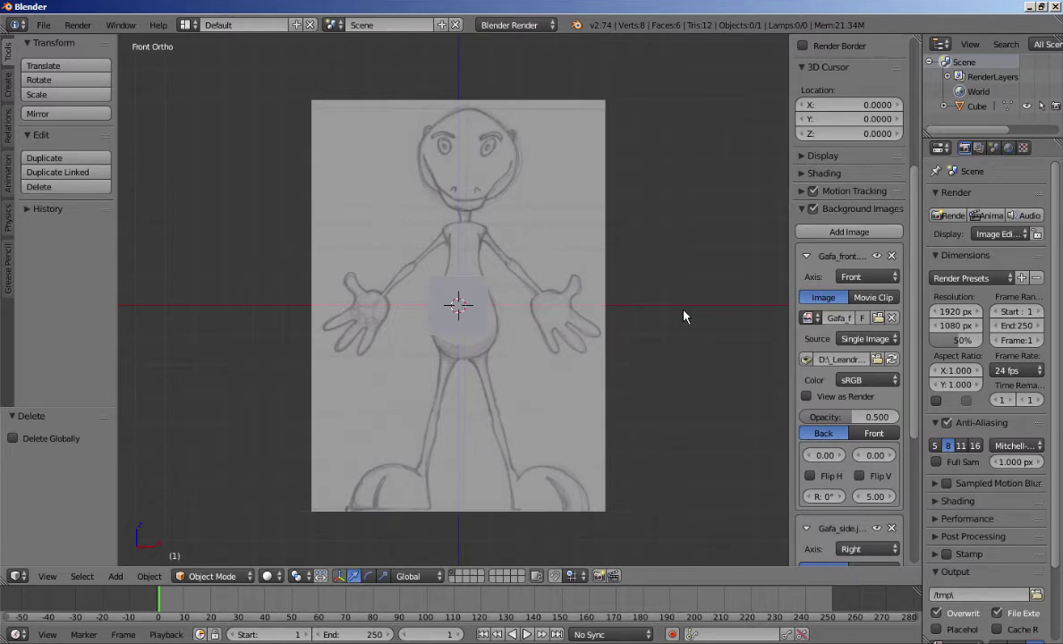
# - Check the side drawing in the right view and the front drawing in the front view
pyautogui.press('KP_3')
pyautogui.scroll(-3, 658, 302)
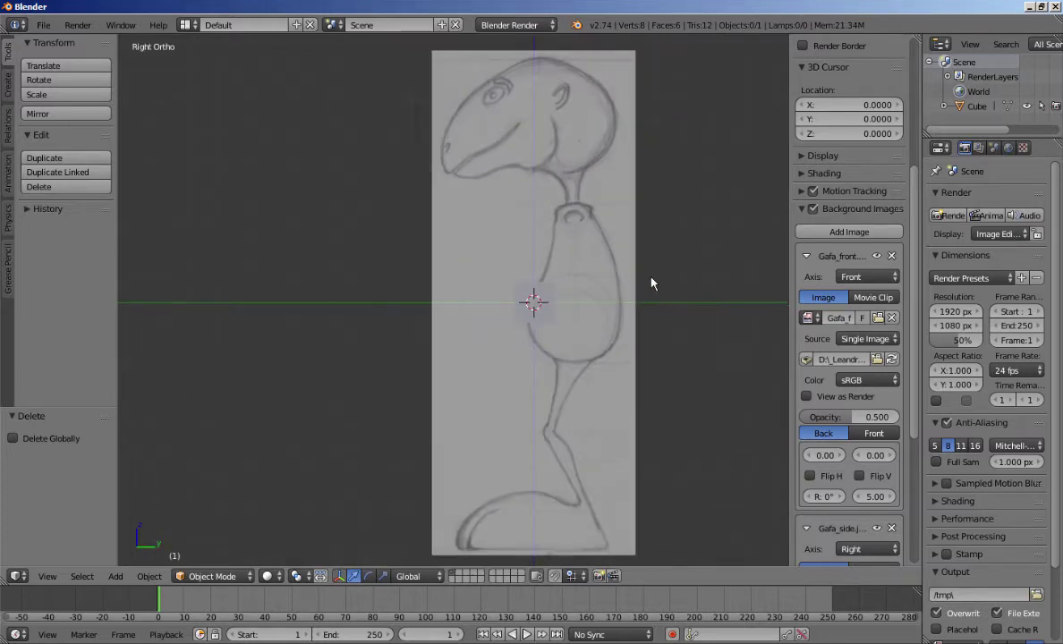
pyautogui.keyDown('shift'); pyautogui.moveTo(652, 283); pyautogui.dragTo(608, 283, button='middle'); pyautogui.keyUp('shift')
pyautogui.press('KP_1')
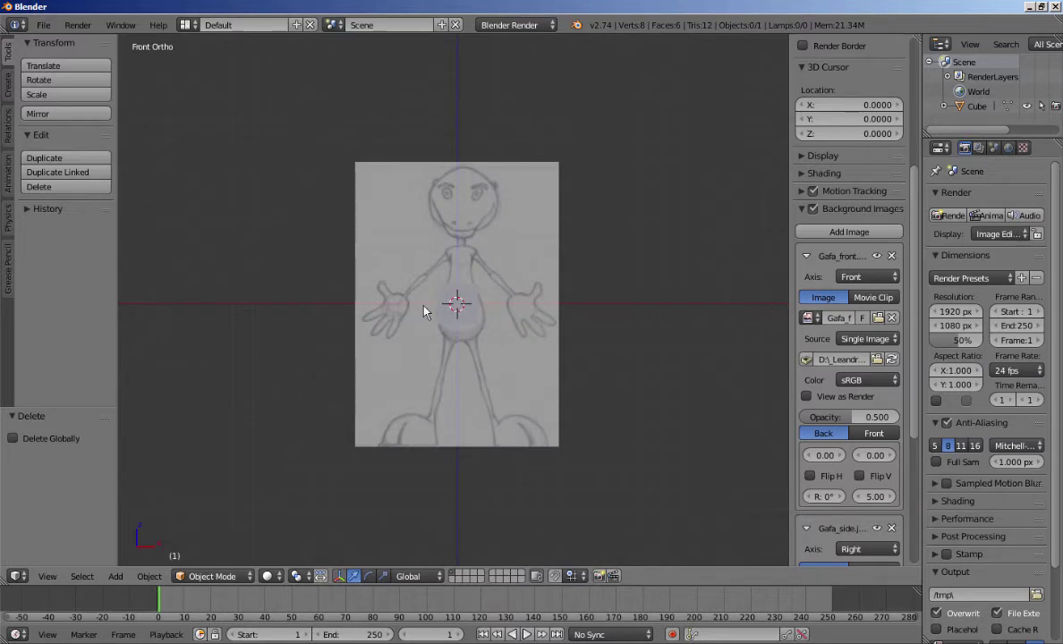
pyautogui.scroll(4, 458, 318)
# - Select the cube and frame the character's head in the front orthographic view
pyautogui.rightClick(479, 279)
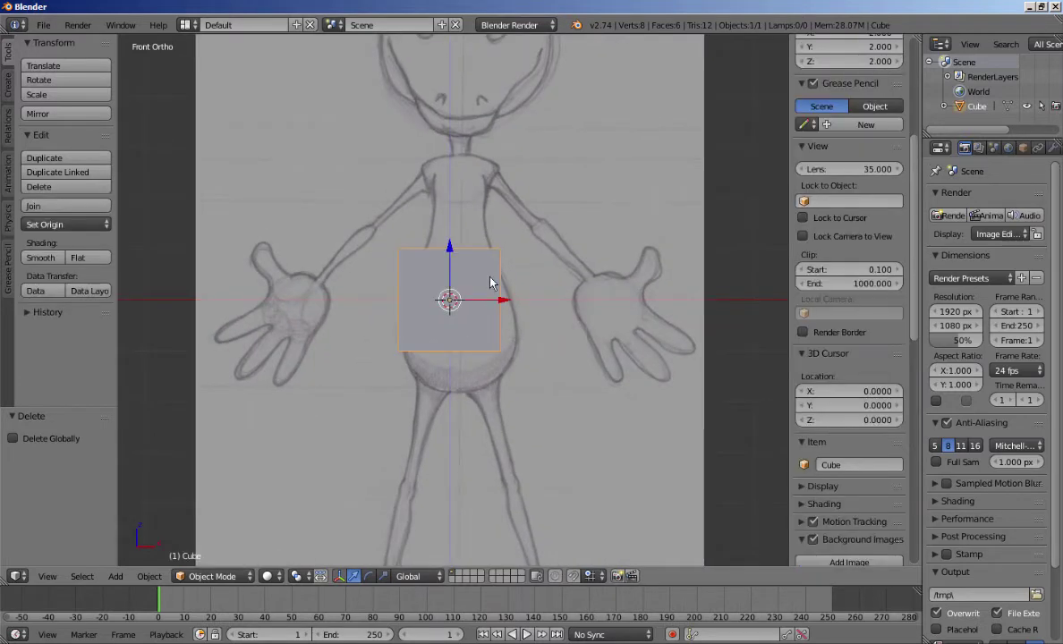
pyautogui.scroll(-4, 496, 278)
pyautogui.scroll(2, 487, 282)
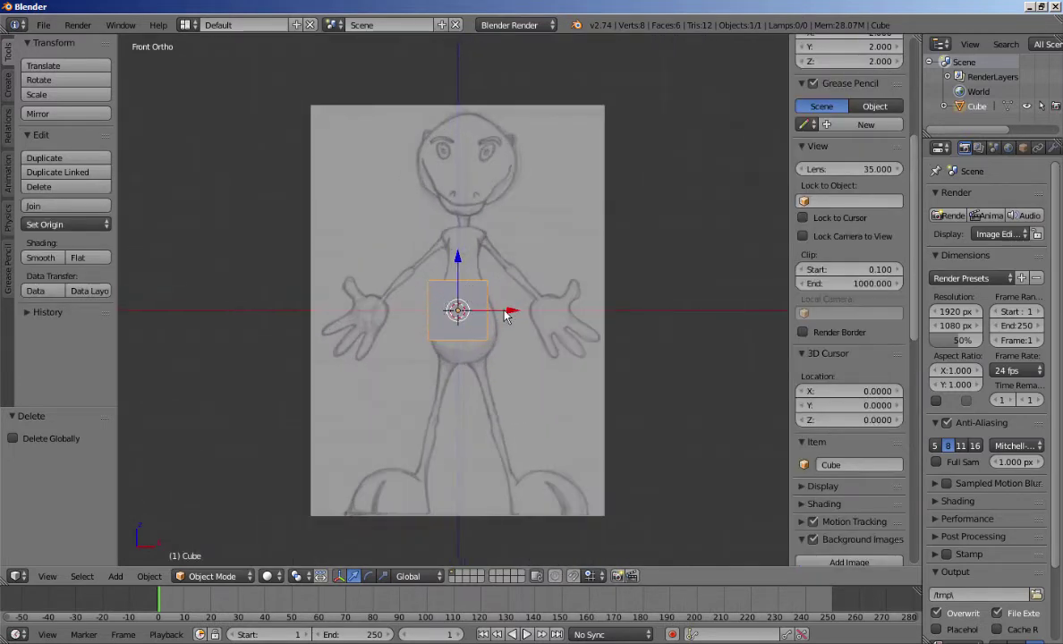
pyautogui.scroll(4, 469, 201)
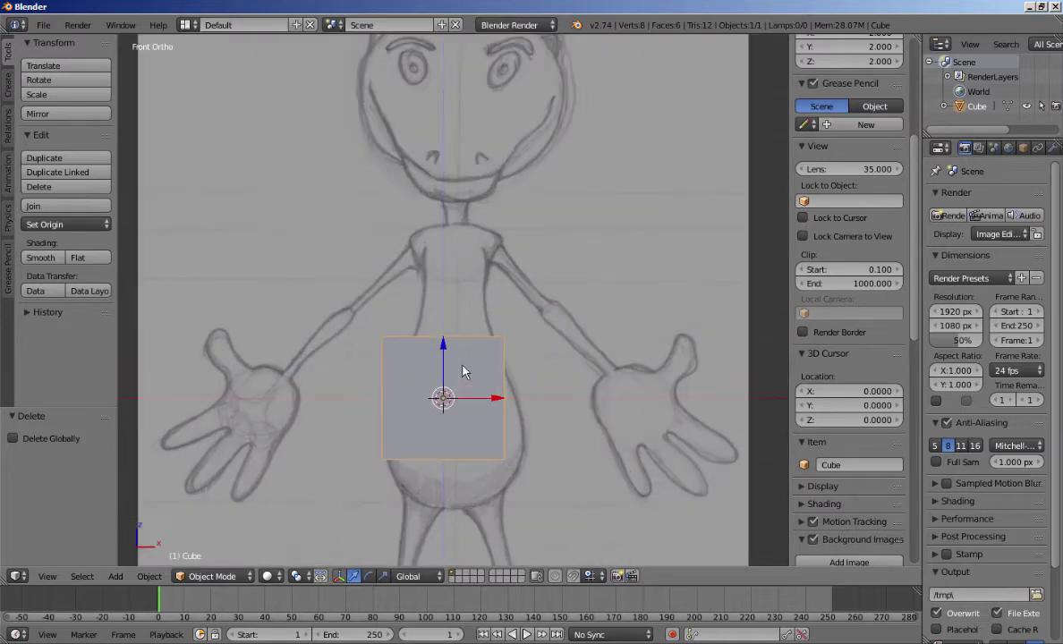
pyautogui.moveTo(468, 179); pyautogui.dragTo(469, 186, button='middle')
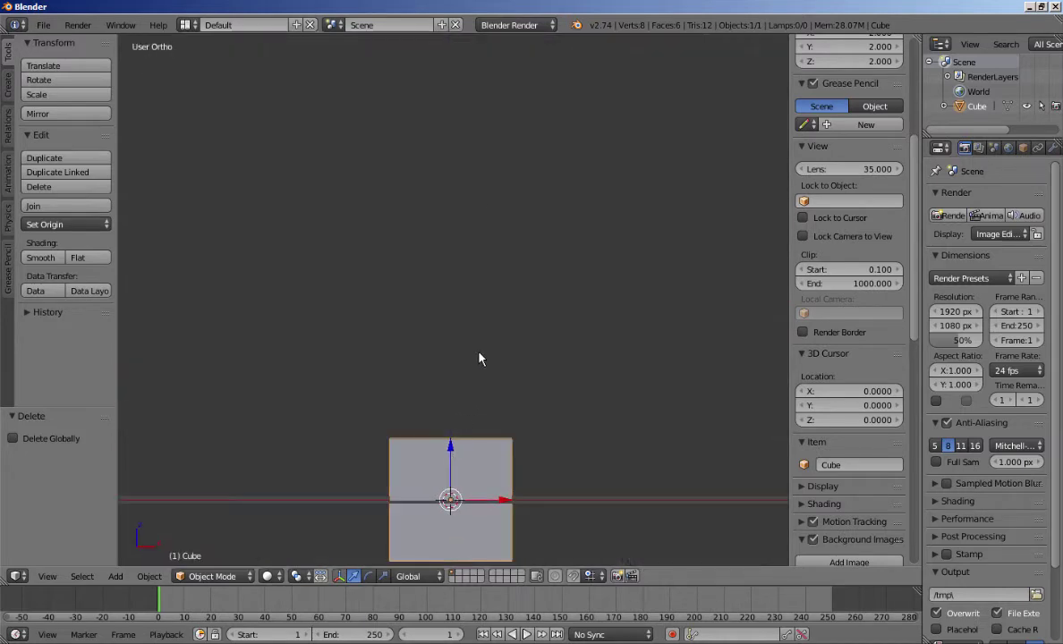
pyautogui.press('KP_5')
pyautogui.press('KP_1')
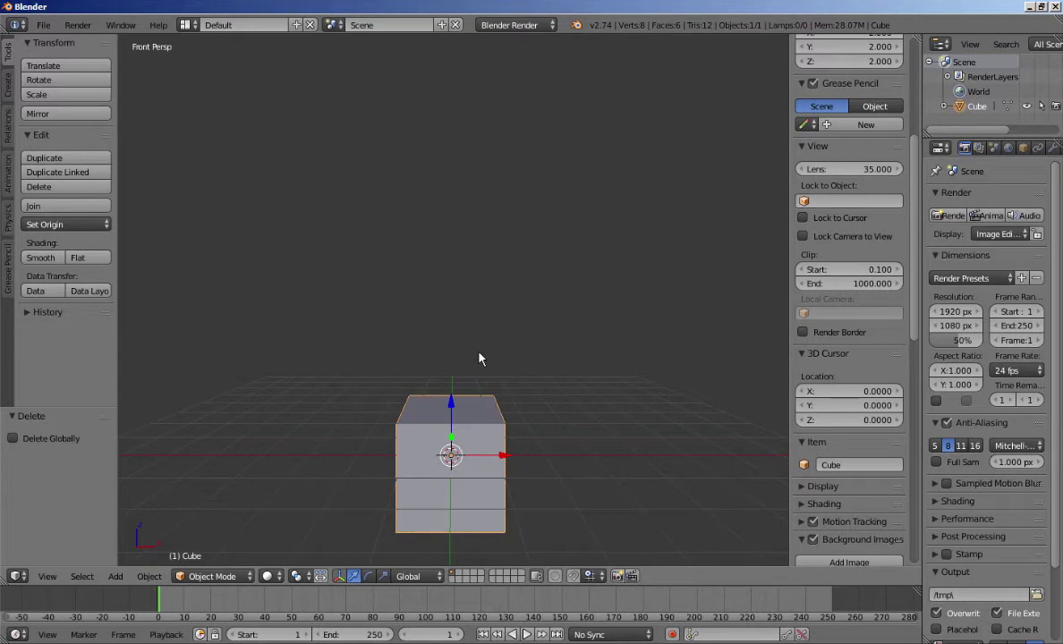
pyautogui.press('KP_5')
pyautogui.keyDown('shift'); pyautogui.moveTo(452, 114); pyautogui.dragTo(438, 132, button='middle'); pyautogui.keyUp('shift')
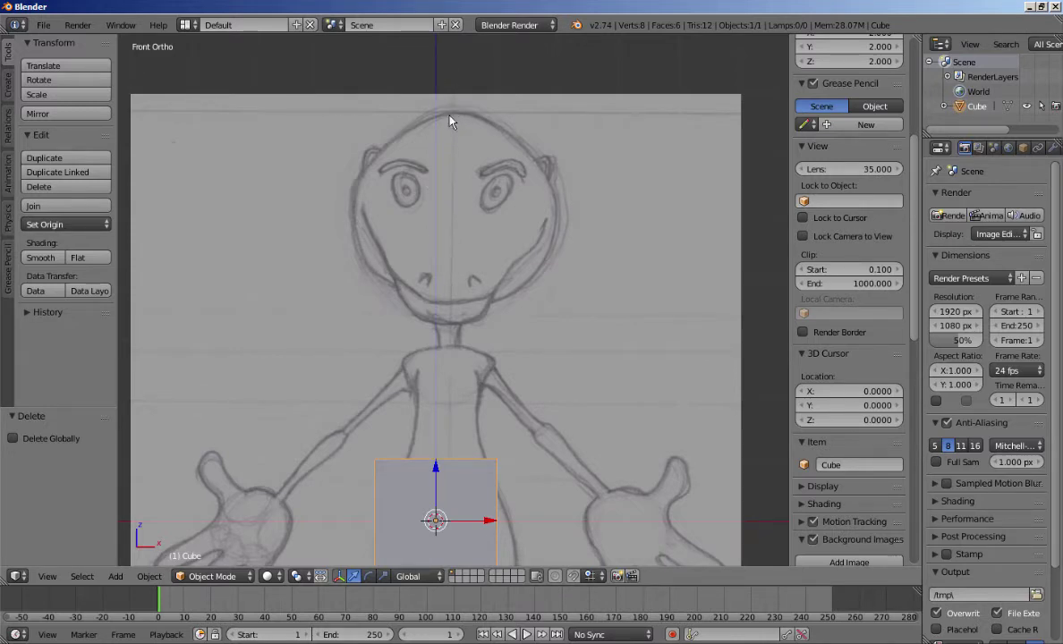
# - Shift the Gafa_front.jpg background image to an X offset of -0.290, centring the head on the vertical axis
pyautogui.click(823, 539)
pyautogui.scroll(-6, 792, 364)
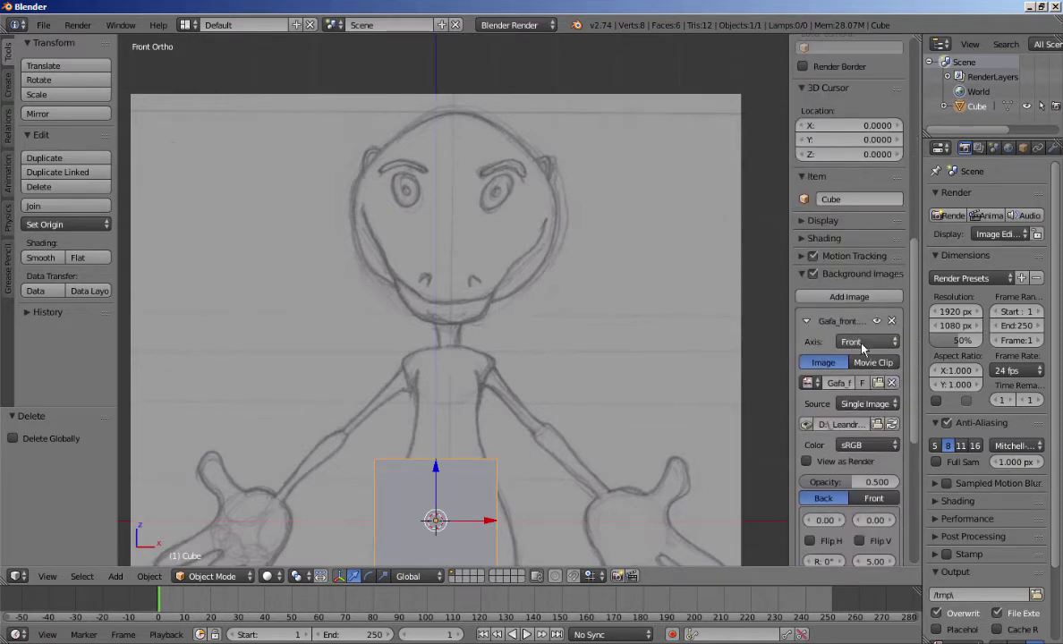
pyautogui.scroll(-3, 825, 436)
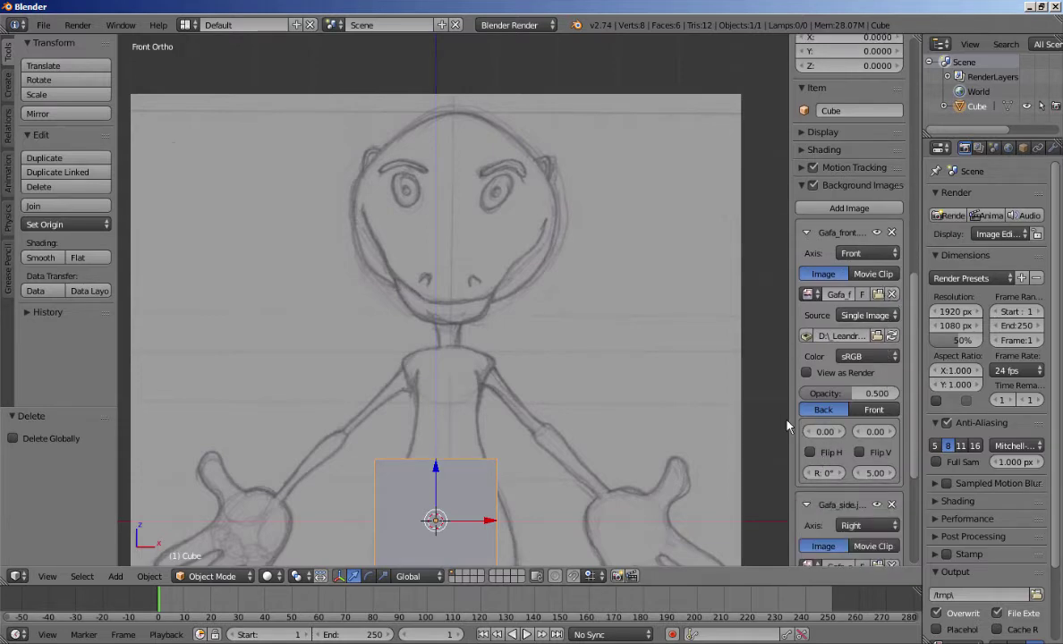
pyautogui.moveTo(787, 426); pyautogui.dragTo(745, 426)
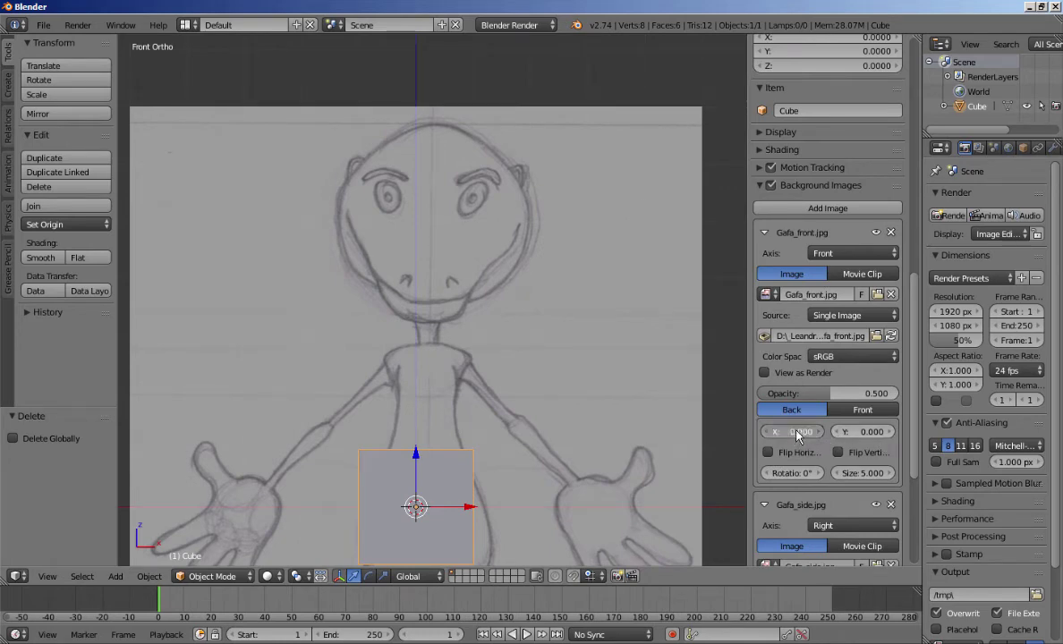
pyautogui.moveTo(792, 431)
pyautogui.mouseDown()
pyautogui.moveTo(695, 431)
pyautogui.moveTo(820, 431)
pyautogui.moveTo(770, 431)
pyautogui.mouseUp()
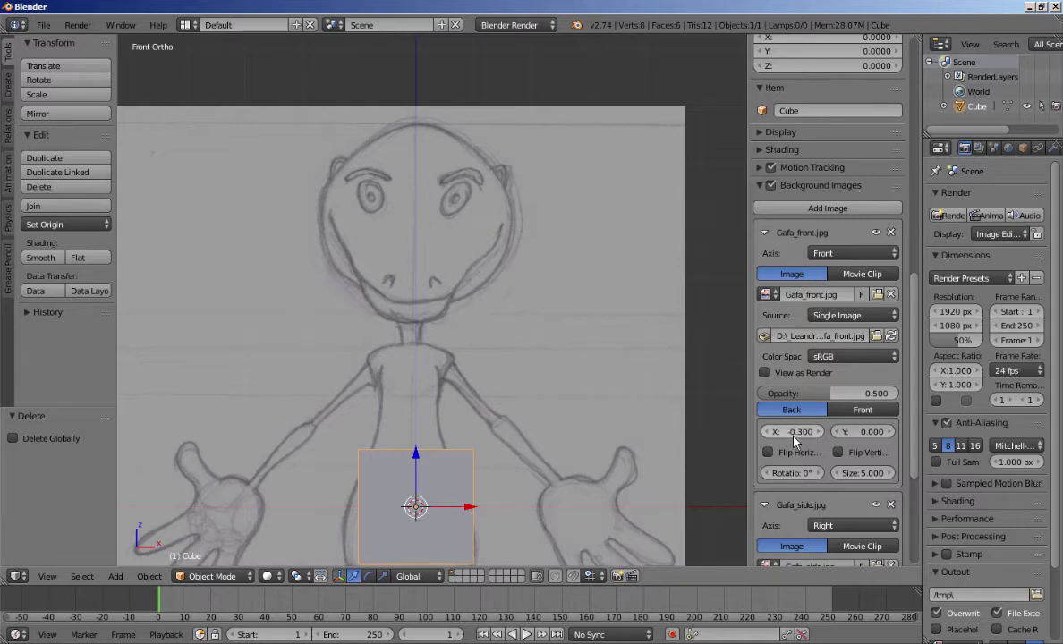
pyautogui.moveTo(793, 437)
pyautogui.mouseDown()
pyautogui.moveTo(807, 437)
pyautogui.moveTo(794, 431)
pyautogui.mouseUp()
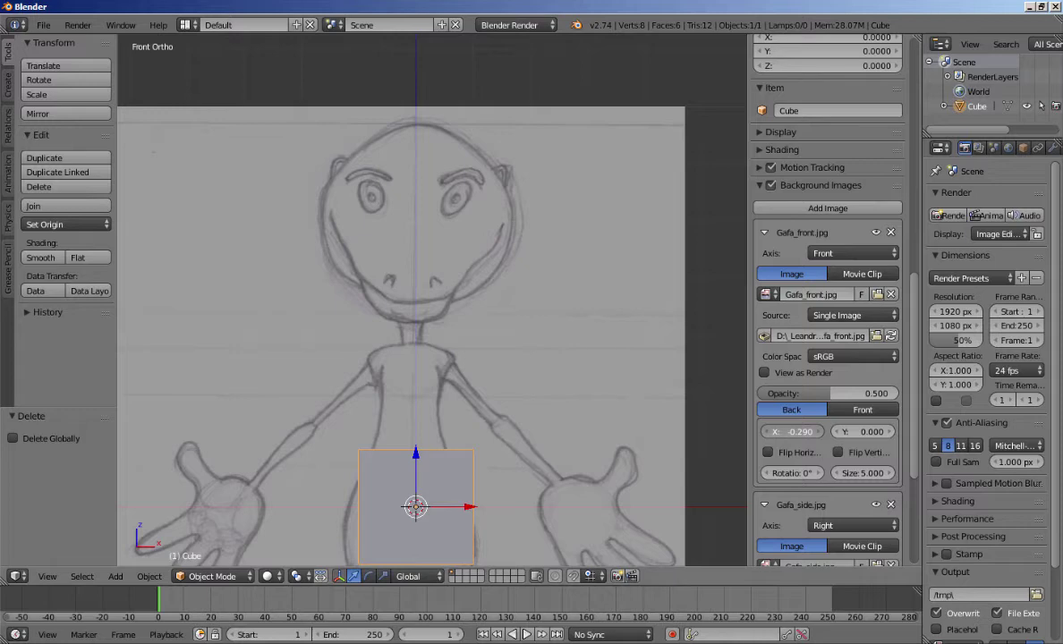
# - Examine how the front drawing's head, neck, body and feet line up with the vertical axis
pyautogui.scroll(-3, 501, 308)
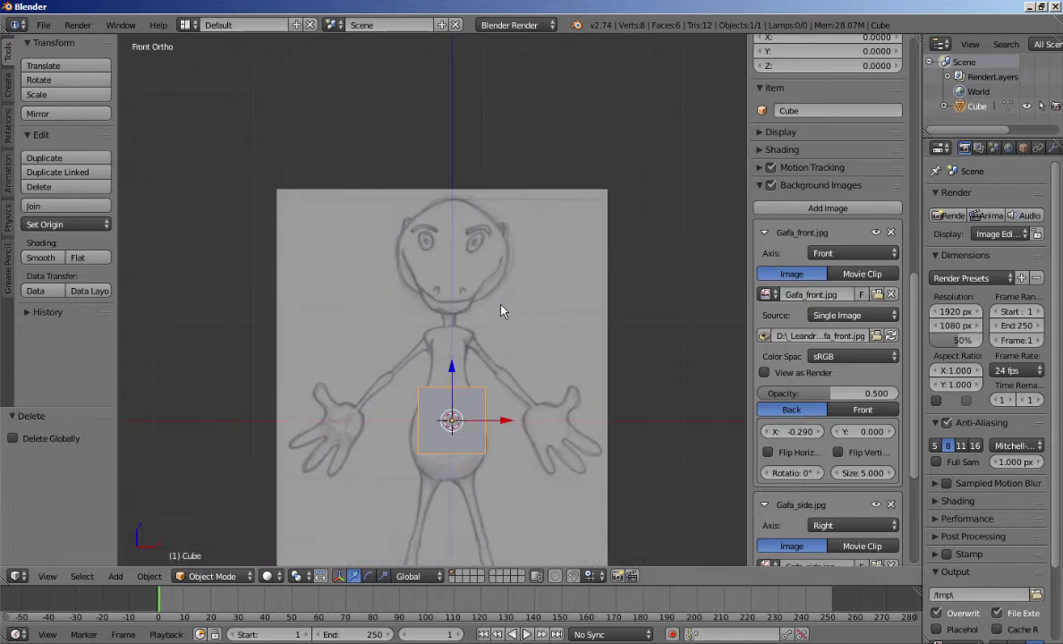
pyautogui.scroll(-2, 501, 307)
pyautogui.scroll(4, 517, 278)
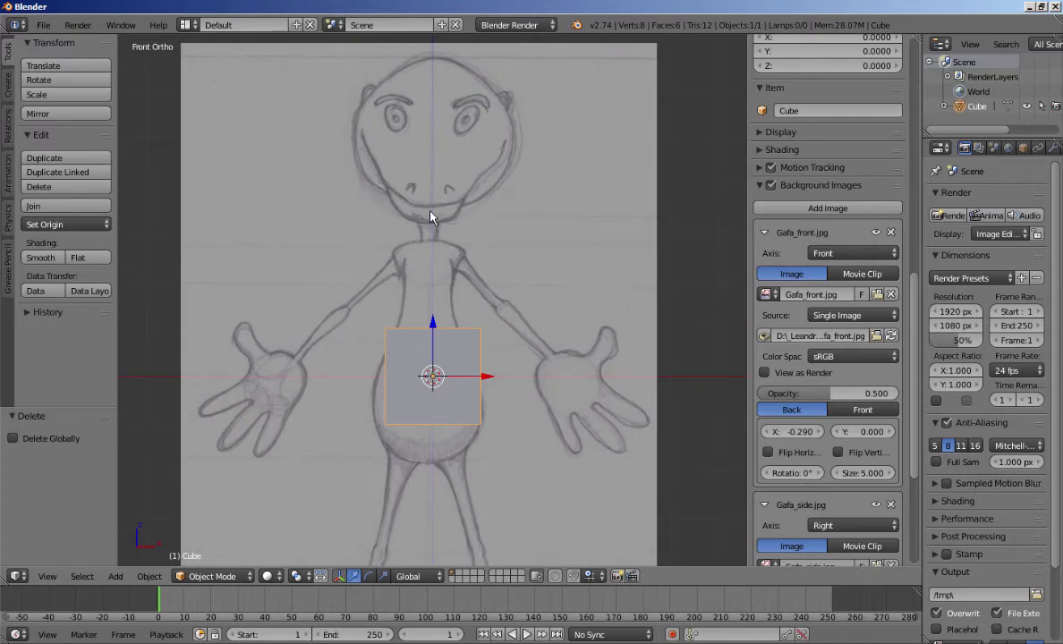
pyautogui.moveTo(448, 203)
pyautogui.keyDown('shift'); pyautogui.mouseDown(button='middle')
pyautogui.moveTo(473, 253)
pyautogui.moveTo(431, 206)
pyautogui.mouseUp(button='middle'); pyautogui.keyUp('shift')
pyautogui.scroll(2, 473, 253)
pyautogui.scroll(-2, 472, 253)
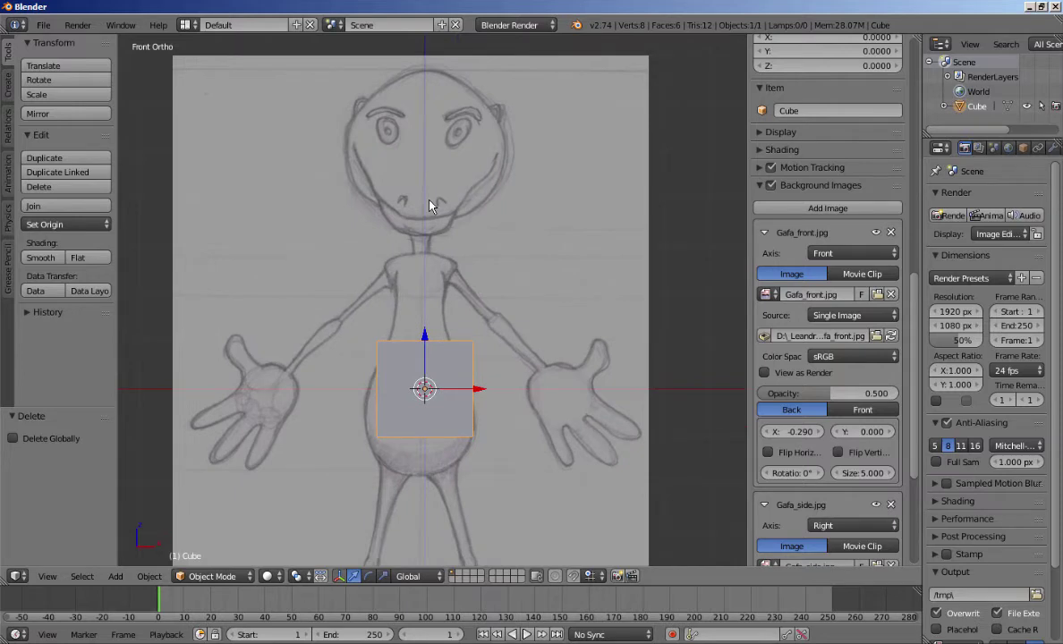
pyautogui.scroll(-1, 429, 206)
pyautogui.scroll(2, 429, 206)
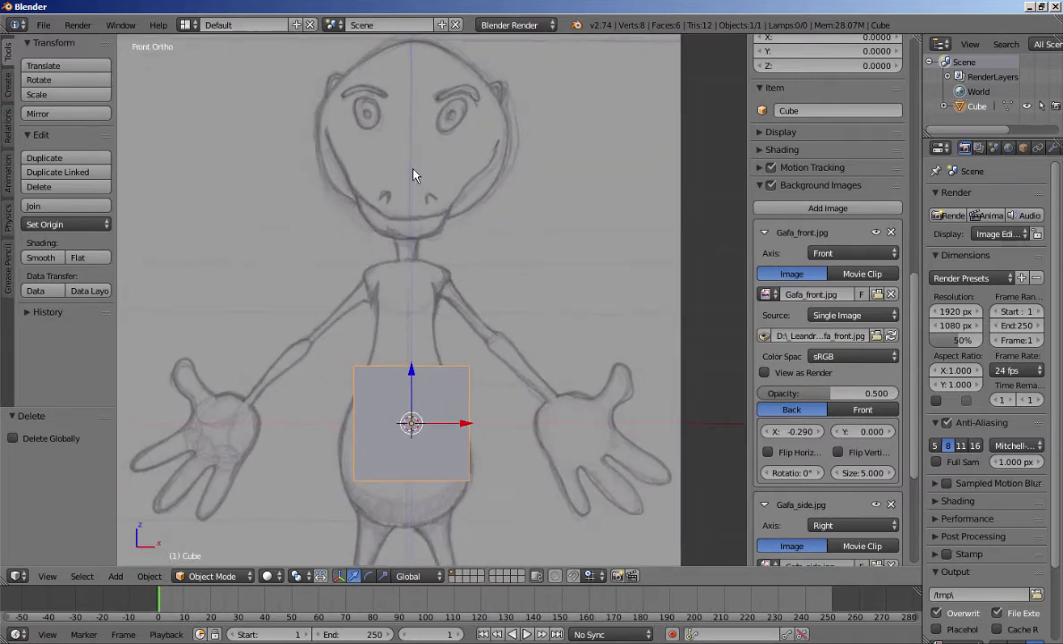
pyautogui.keyDown('shift'); pyautogui.moveTo(412, 173); pyautogui.dragTo(410, 192, button='middle'); pyautogui.keyUp('shift')
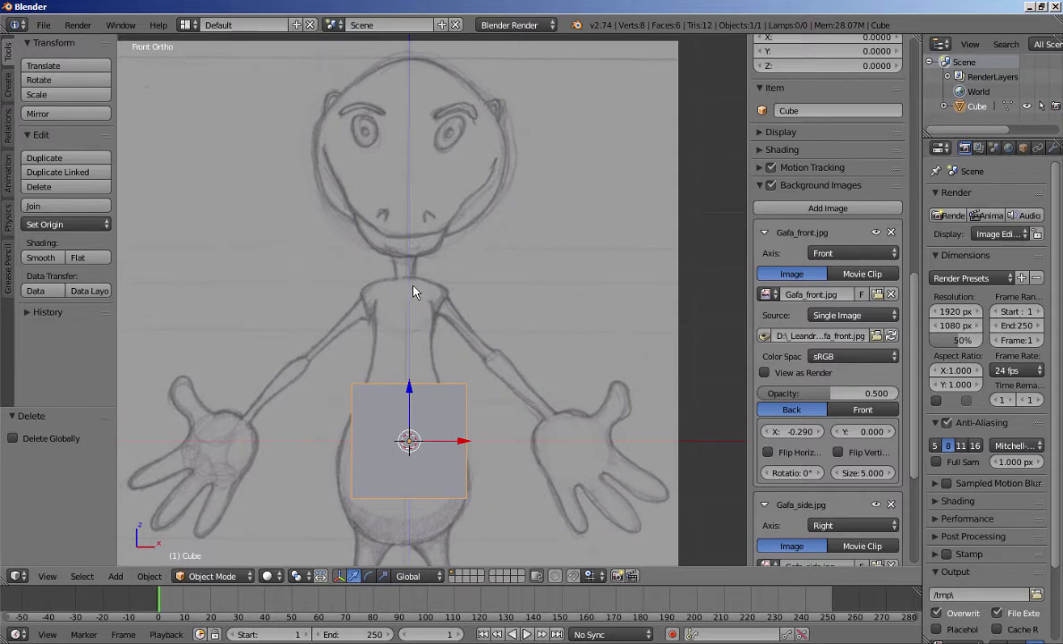
pyautogui.scroll(-4, 483, 304)
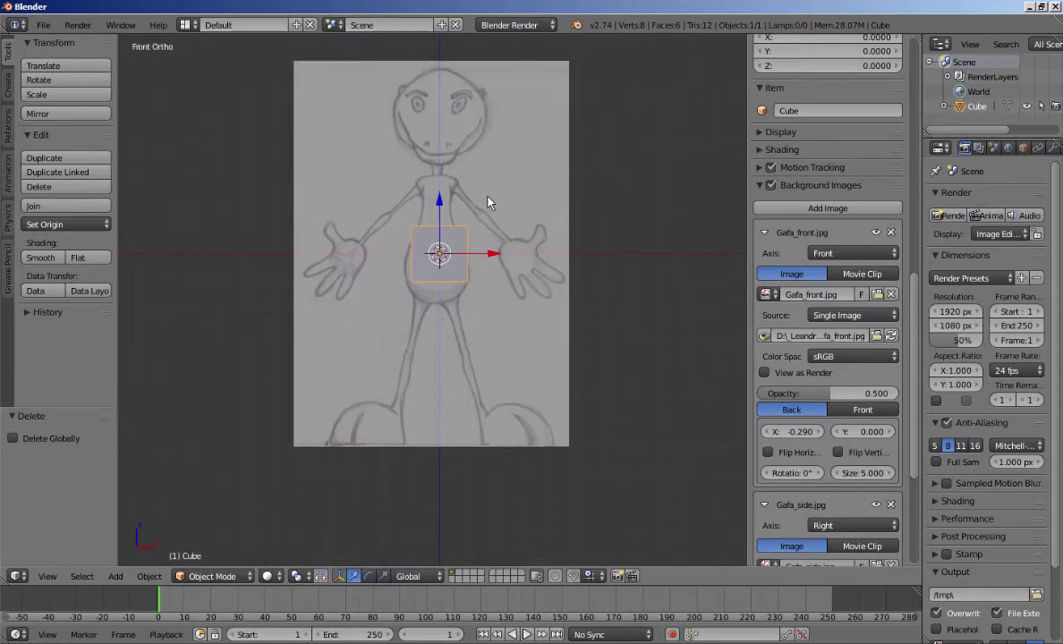
pyautogui.scroll(3, 491, 328)
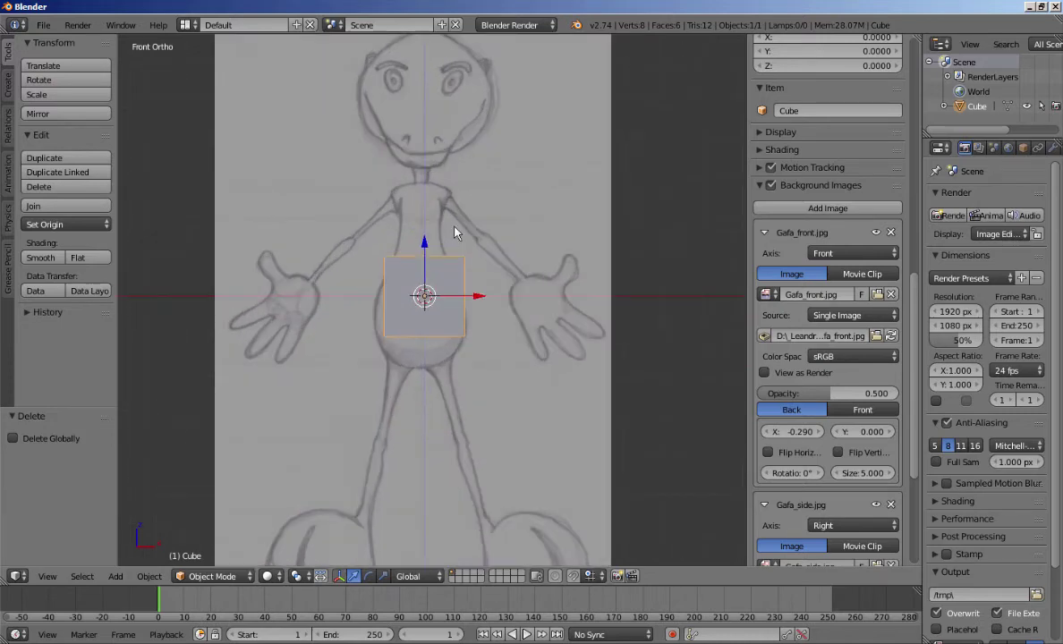
pyautogui.scroll(2, 434, 332)
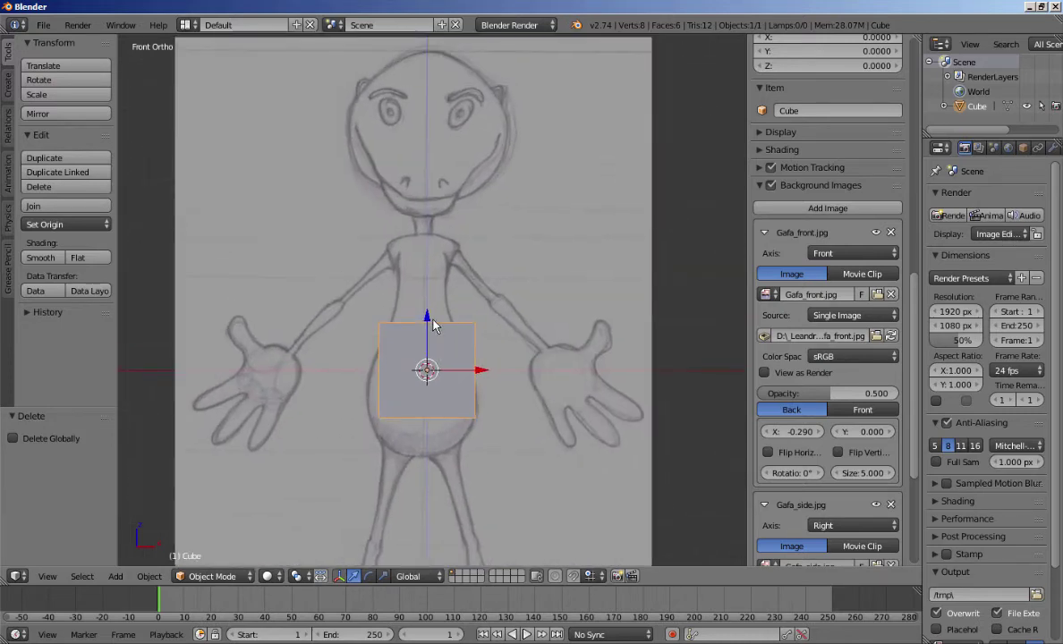
# - Move the cube up about 5.02 units along Z onto the character's head, displayed in wireframe
pyautogui.moveTo(425, 319); pyautogui.dragTo(451, 84)
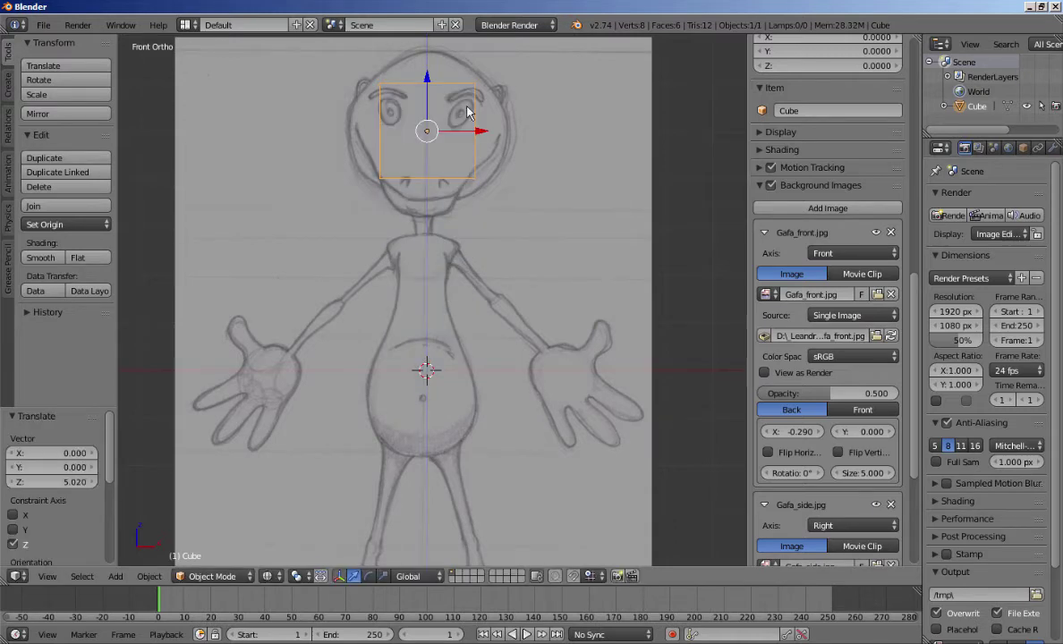
pyautogui.keyDown('shift'); pyautogui.moveTo(499, 102); pyautogui.dragTo(488, 206, button='middle'); pyautogui.keyUp('shift')
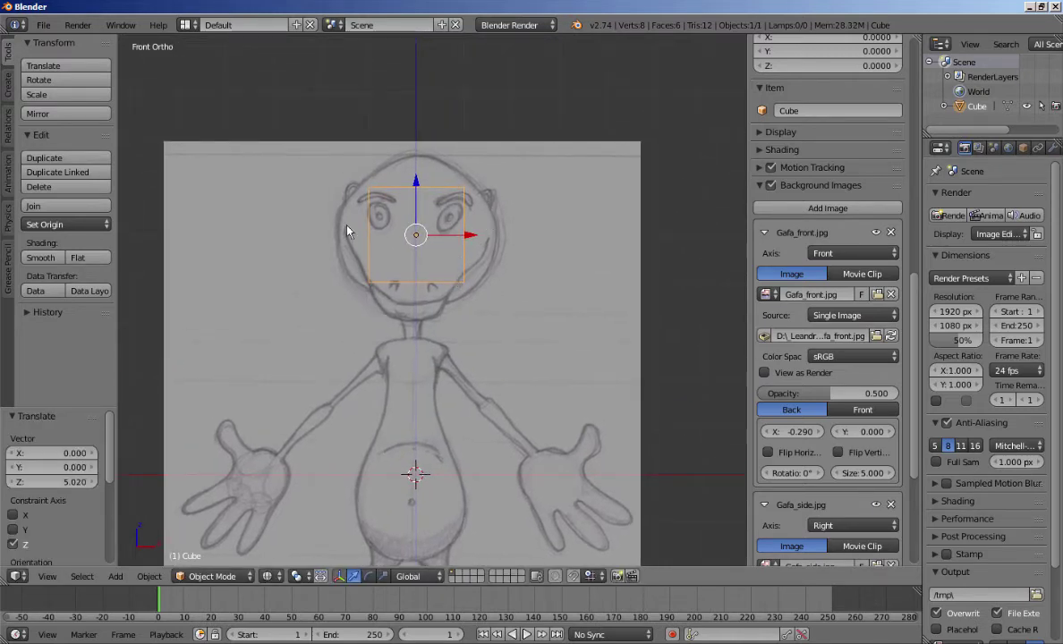
pyautogui.scroll(2, 464, 262)
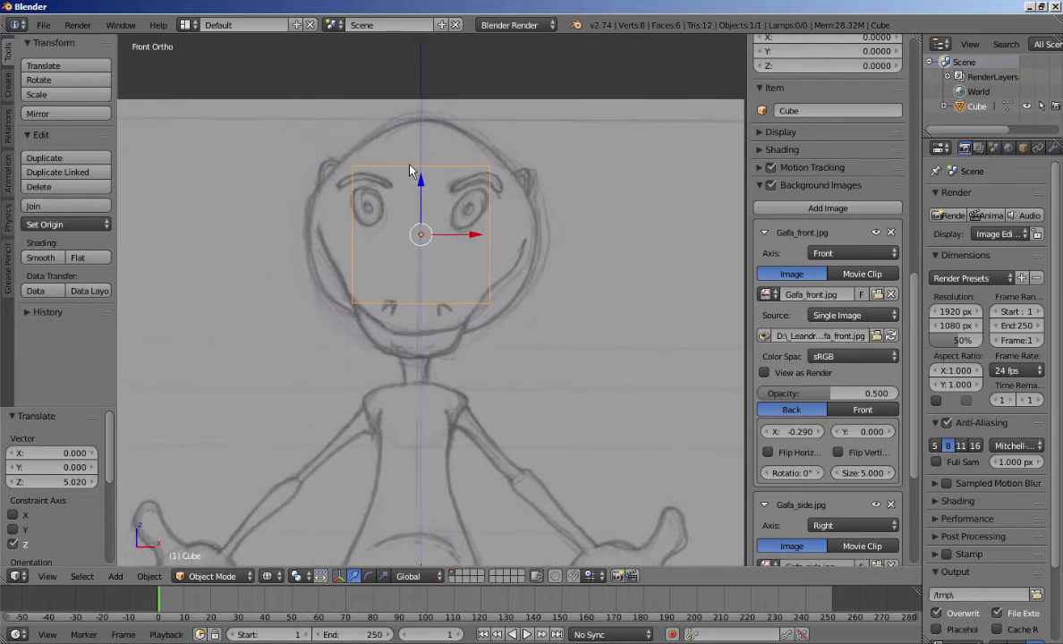
# - In Edit Mode, raise the cube's top four vertices about 0.667 along Z to the top of the head
pyautogui.press('Tab')
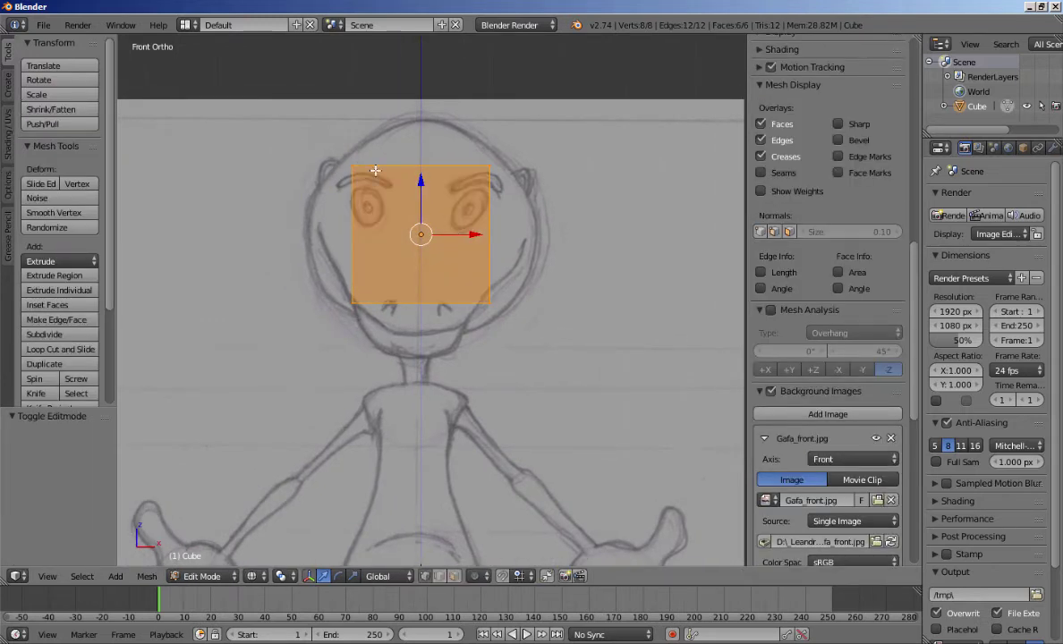
pyautogui.press('a')
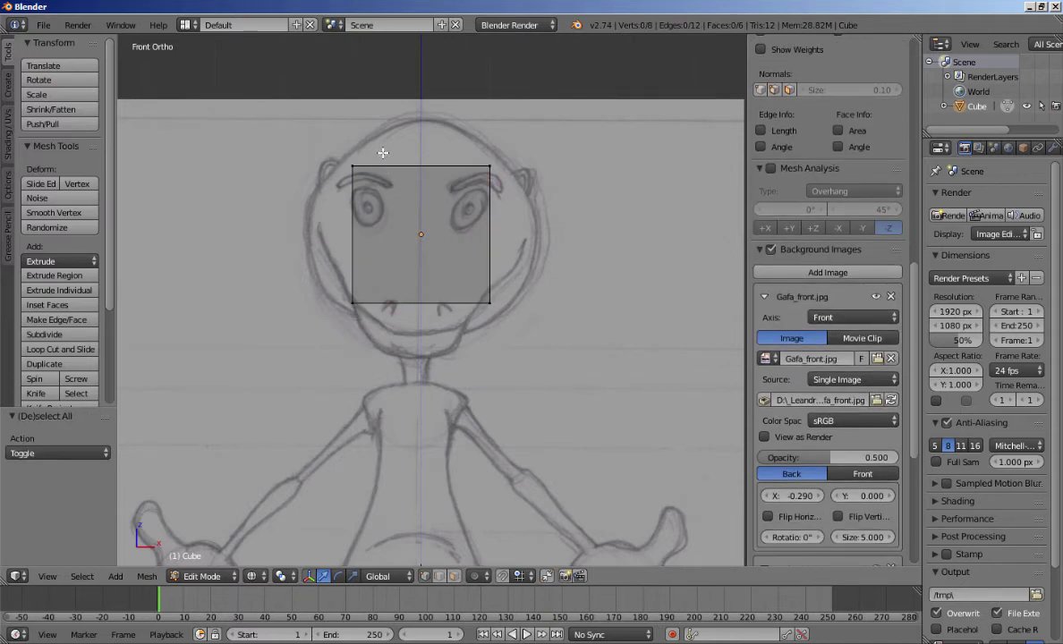
pyautogui.press('b')
pyautogui.moveTo(299, 128); pyautogui.dragTo(525, 186)
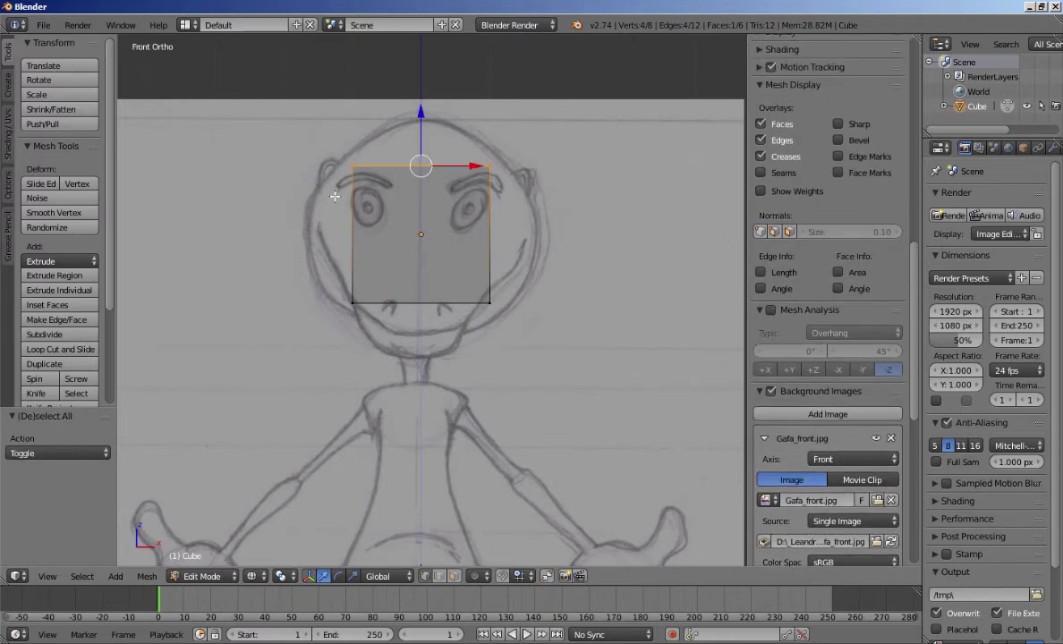
pyautogui.moveTo(421, 111); pyautogui.dragTo(441, 64)
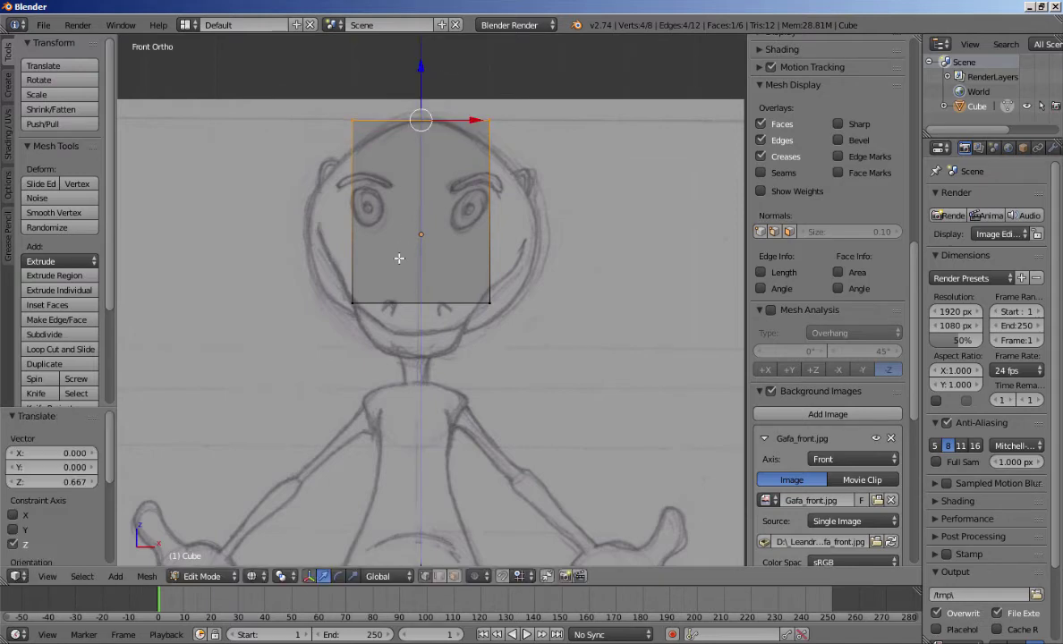
# - Lower the cube's bottom four vertices about 0.785 along Z to the character's chin line
pyautogui.press('a')
pyautogui.press('b')
pyautogui.moveTo(308, 271); pyautogui.dragTo(530, 327)
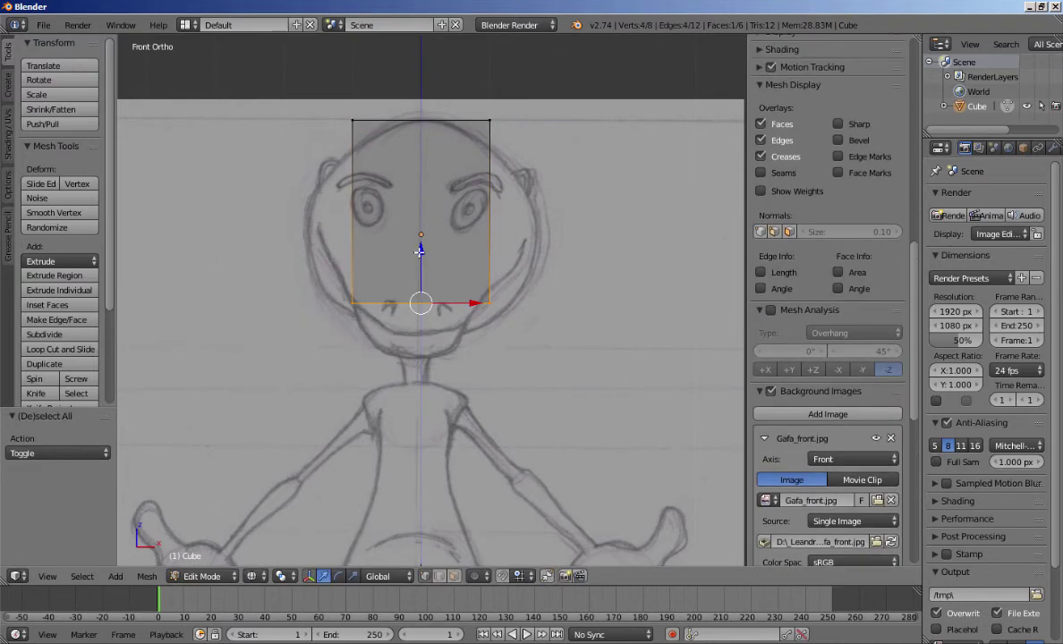
pyautogui.moveTo(421, 255); pyautogui.dragTo(420, 306)
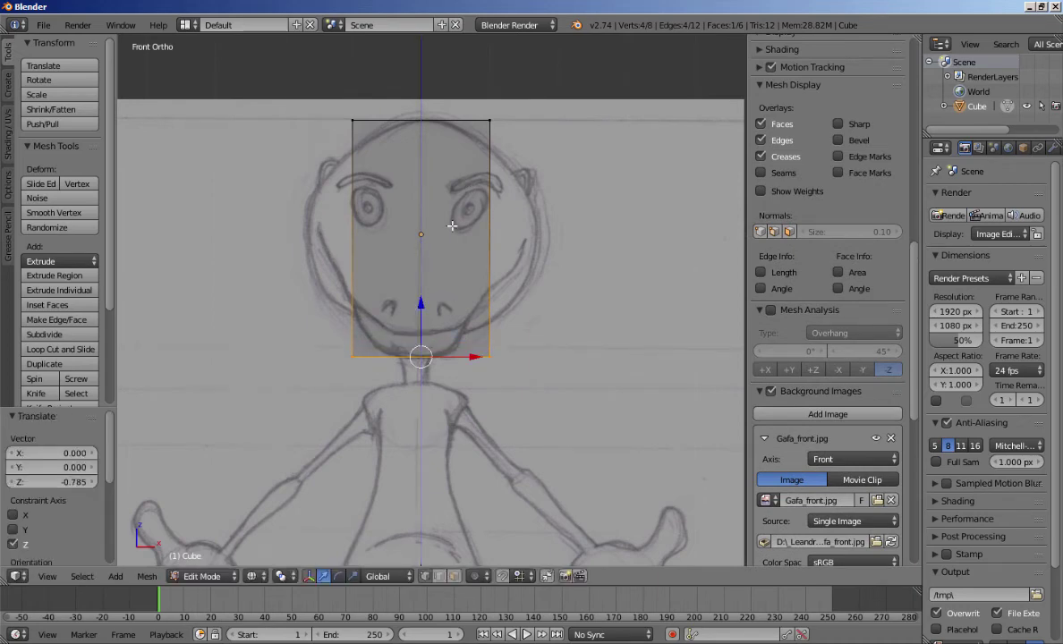
# - Extend the selected bottom vertices down along Z to the soles of the feet, and return to Object Mode
pyautogui.scroll(-5, 455, 249)
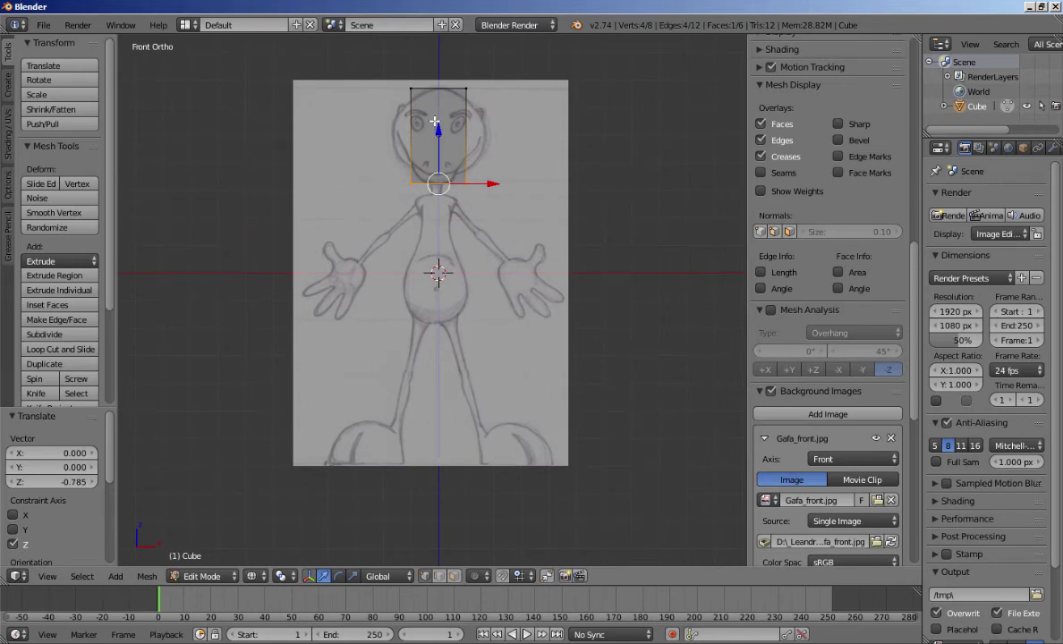
pyautogui.moveTo(438, 141); pyautogui.dragTo(461, 414)
pyautogui.press('Tab')
pyautogui.scroll(3, 409, 176)
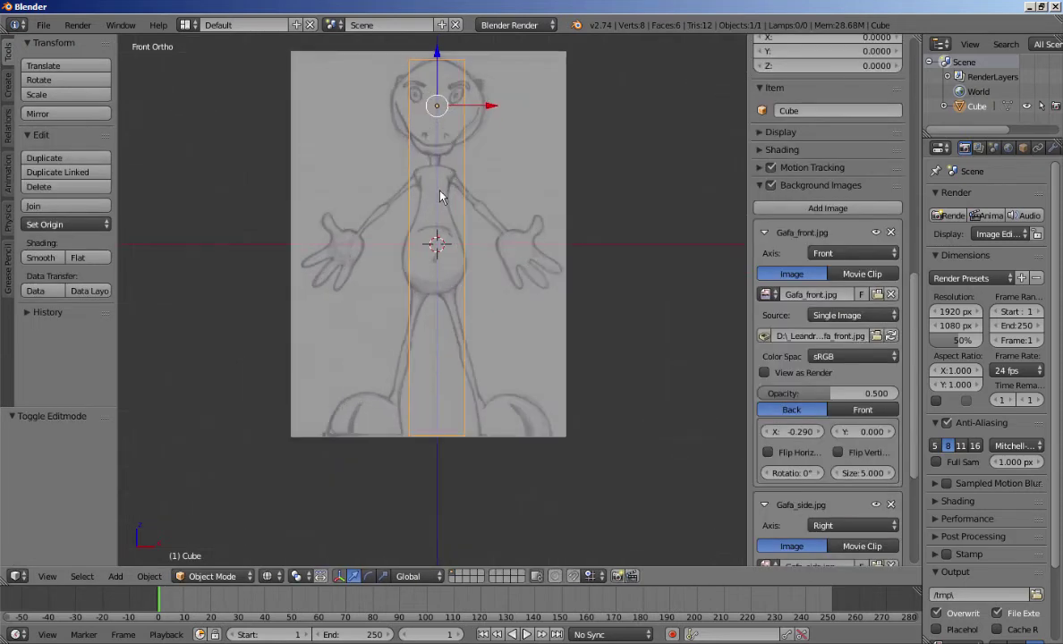
pyautogui.scroll(-4, 423, 233)
pyautogui.scroll(1, 420, 211)
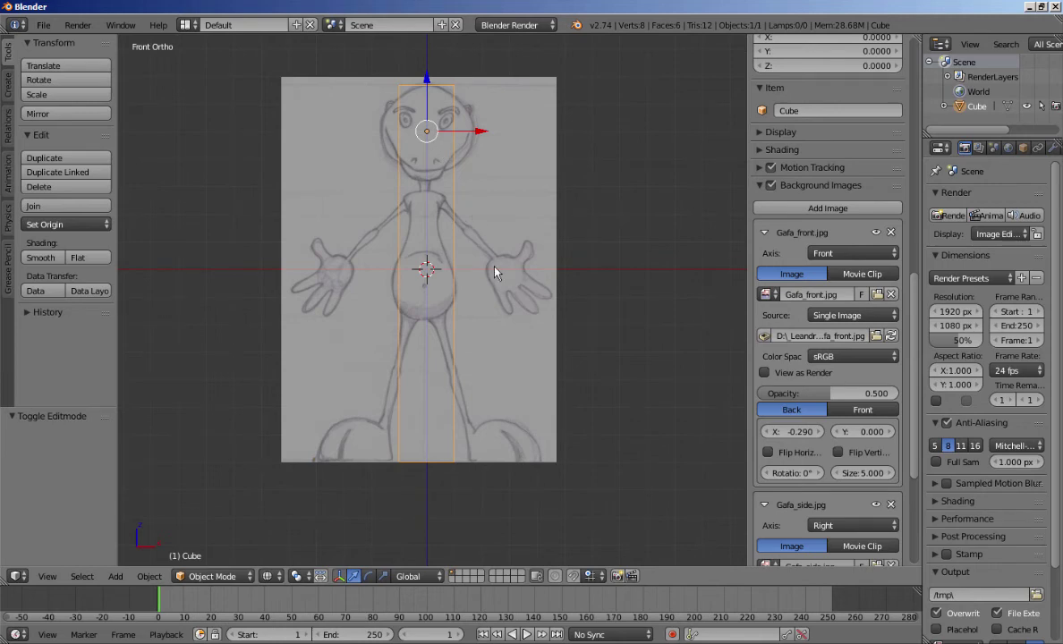
# - Switch to the right orthographic view and frame the side drawing together with the stretched cube
pyautogui.press('KP_3')
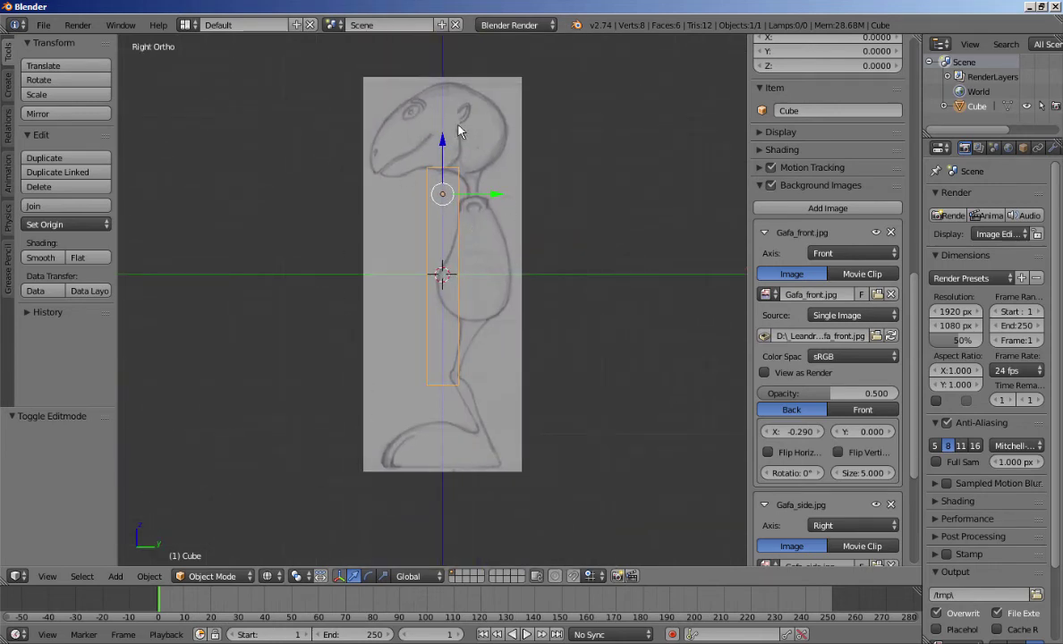
pyautogui.scroll(1, 367, 230)
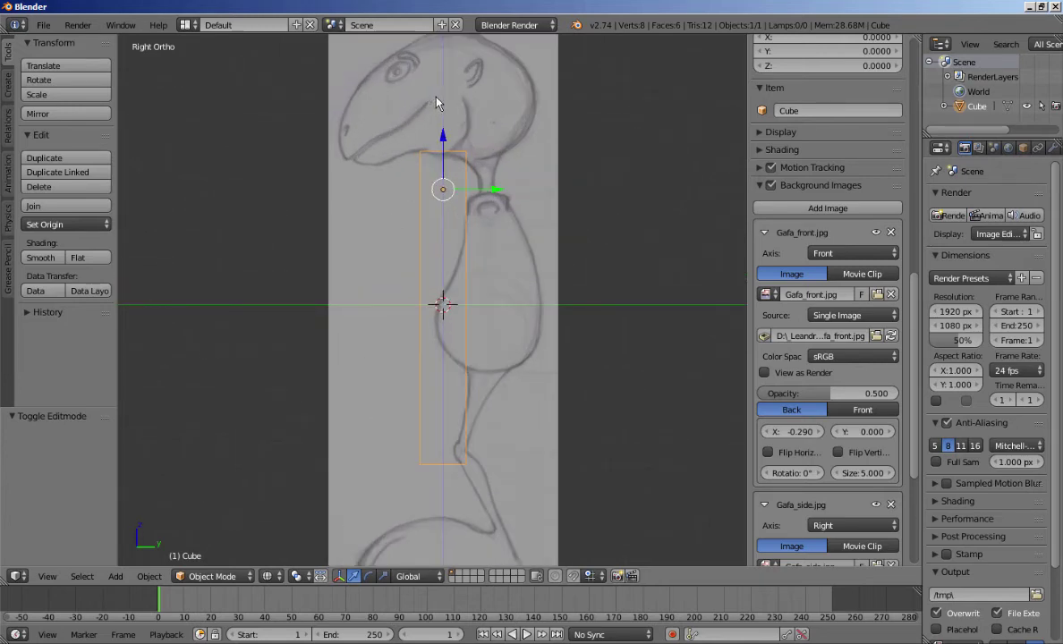
pyautogui.keyDown('shift'); pyautogui.moveTo(451, 234); pyautogui.dragTo(441, 243, button='middle'); pyautogui.keyUp('shift')
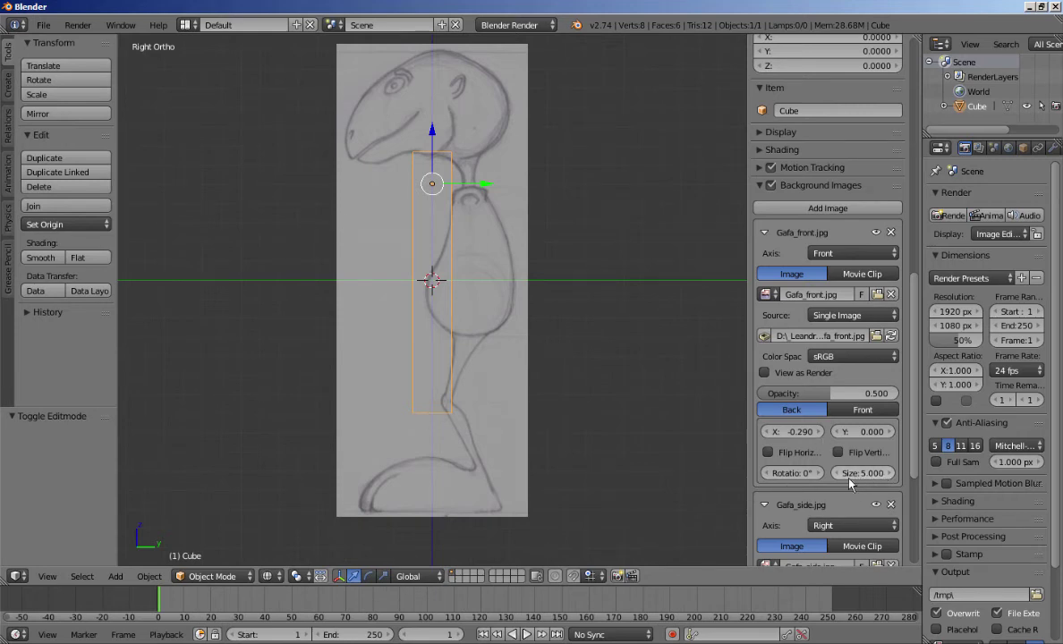
pyautogui.moveTo(870, 478)
pyautogui.mouseDown()
pyautogui.moveTo(851, 478)
pyautogui.moveTo(882, 474)
pyautogui.mouseUp()
pyautogui.click(869, 473)
pyautogui.write('5')
pyautogui.press('Return')
# - Fit the Gafa_side.jpg background image to the cube's height with a size of 2.820 and a Y offset of -0.060
pyautogui.scroll(-4, 830, 268)
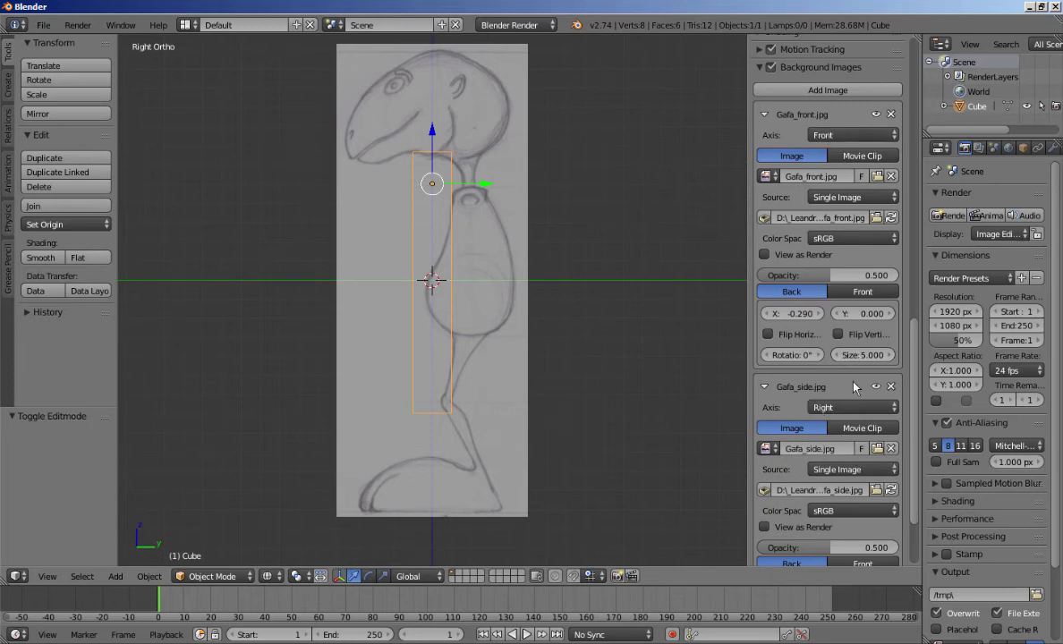
pyautogui.scroll(-3, 841, 497)
pyautogui.scroll(-1, 841, 495)
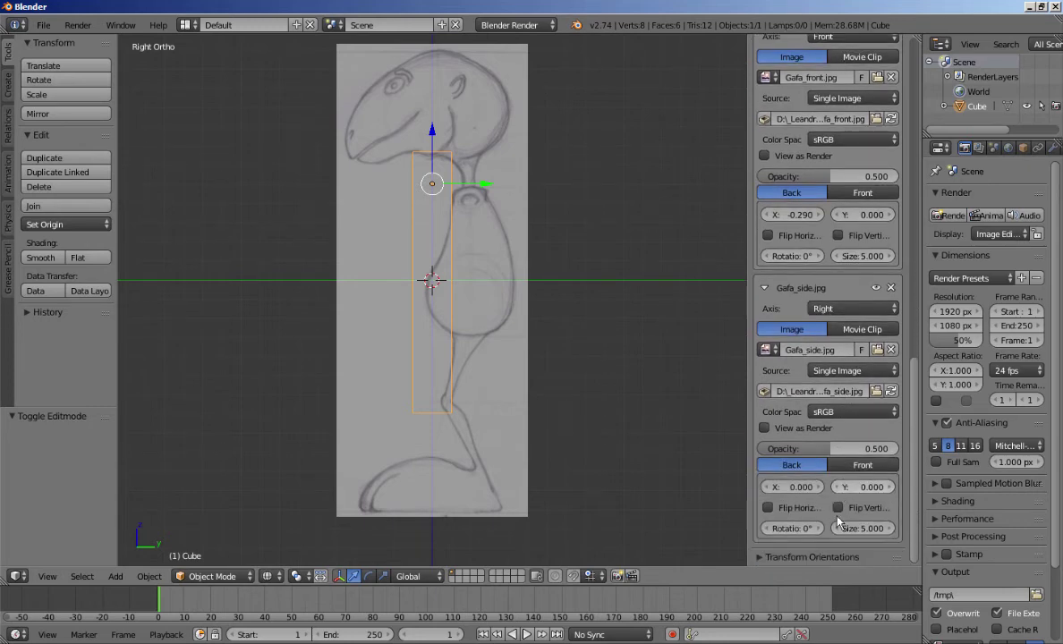
pyautogui.moveTo(865, 529); pyautogui.dragTo(819, 529)
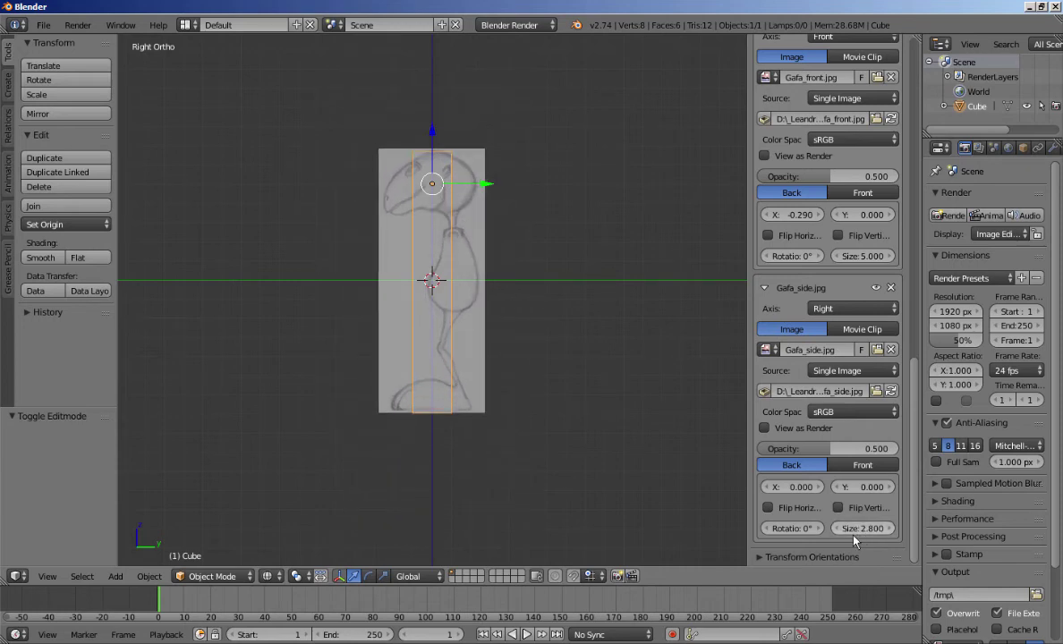
pyautogui.moveTo(864, 529); pyautogui.dragTo(862, 529)
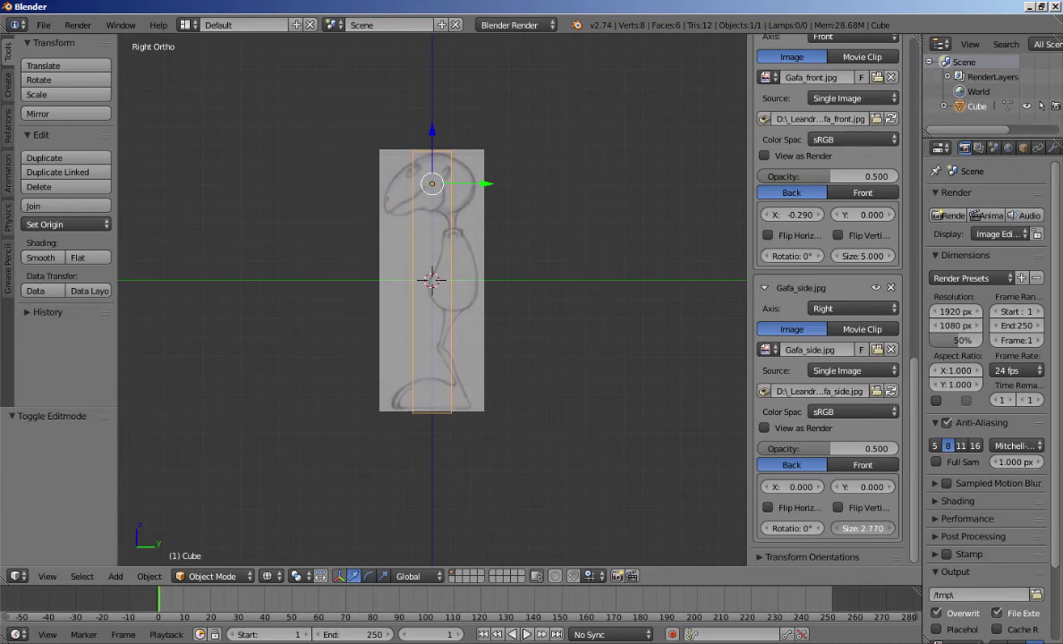
pyautogui.moveTo(862, 528); pyautogui.dragTo(862, 529)
pyautogui.scroll(2, 442, 371)
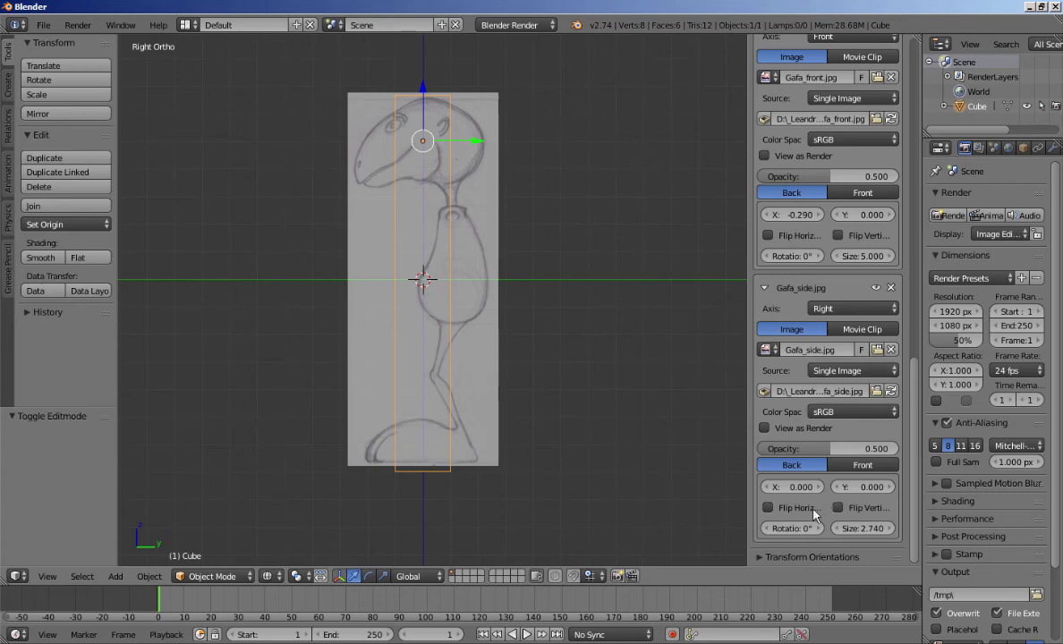
pyautogui.moveTo(863, 487); pyautogui.dragTo(846, 486)
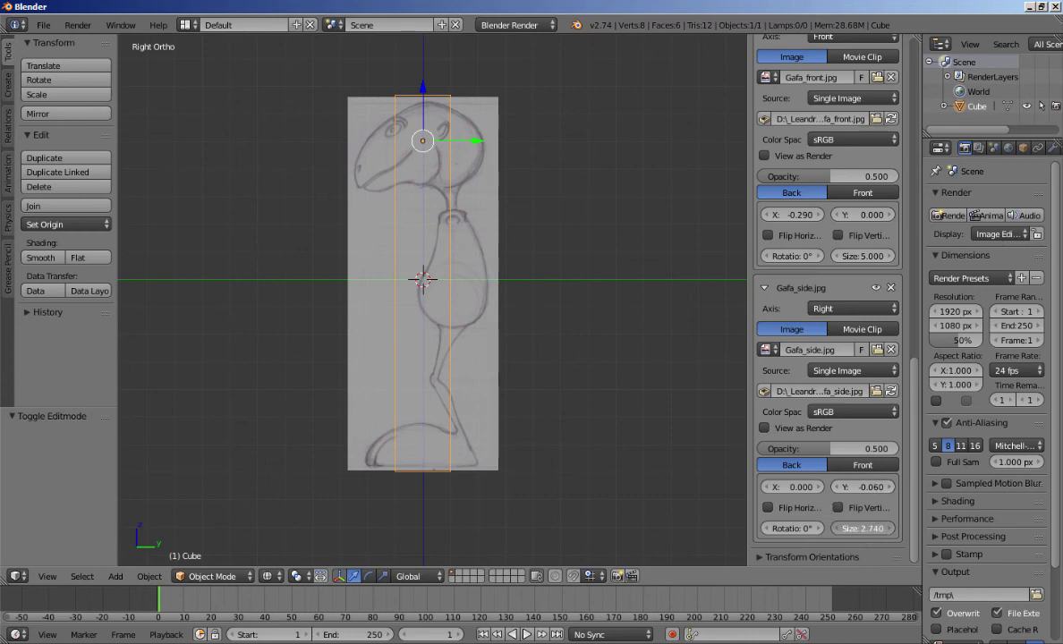
pyautogui.moveTo(862, 528); pyautogui.dragTo(870, 528)
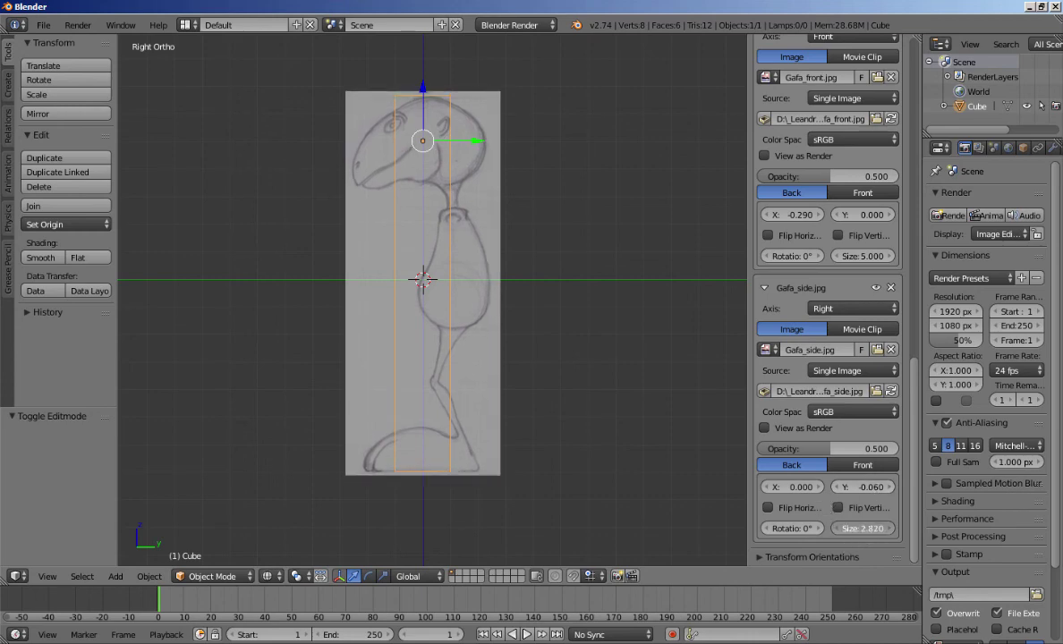
# - Compare the side and front drawings against the cube's top and bottom edges in the right and front views
pyautogui.scroll(3, 423, 96)
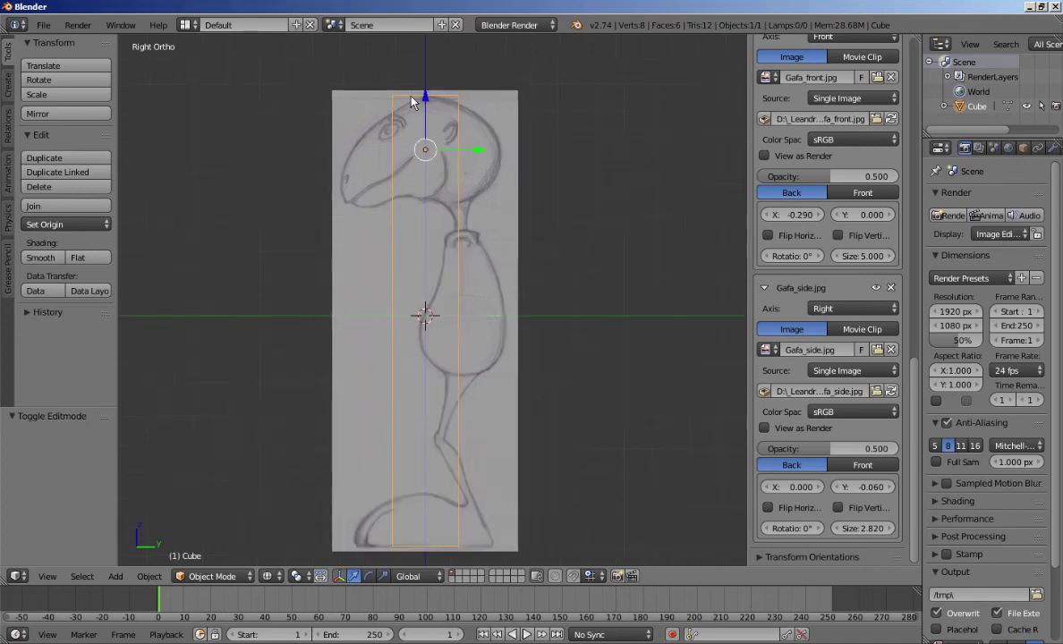
pyautogui.scroll(-2, 453, 231)
pyautogui.keyDown('shift'); pyautogui.moveTo(453, 230); pyautogui.dragTo(437, 43, button='middle'); pyautogui.keyUp('shift')
pyautogui.scroll(1, 409, 414)
pyautogui.keyDown('shift'); pyautogui.moveTo(436, 122); pyautogui.dragTo(408, 230, button='middle'); pyautogui.keyUp('shift')
pyautogui.scroll(-1, 441, 322)
pyautogui.scroll(-1, 444, 262)
pyautogui.keyDown('shift'); pyautogui.moveTo(491, 245); pyautogui.dragTo(494, 273, button='middle'); pyautogui.keyUp('shift')
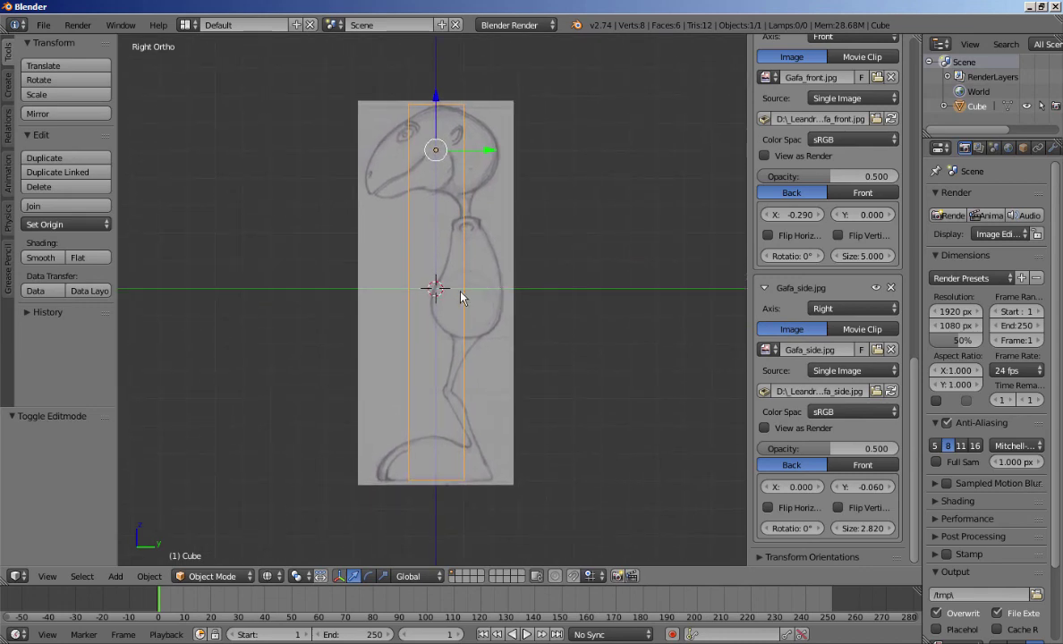
pyautogui.press('KP_1')
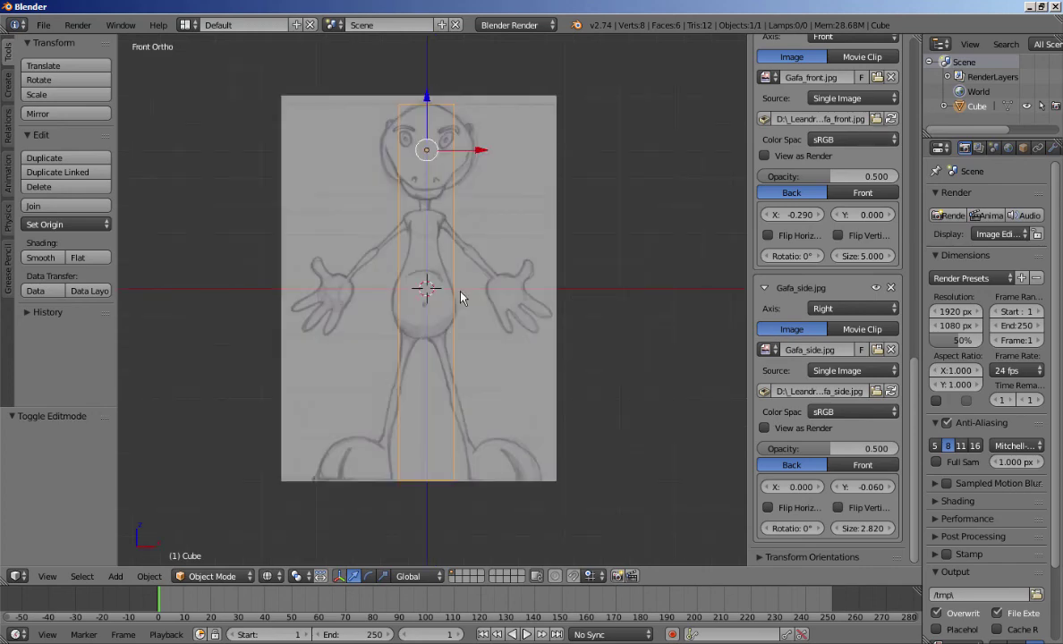
pyautogui.press('KP_3')
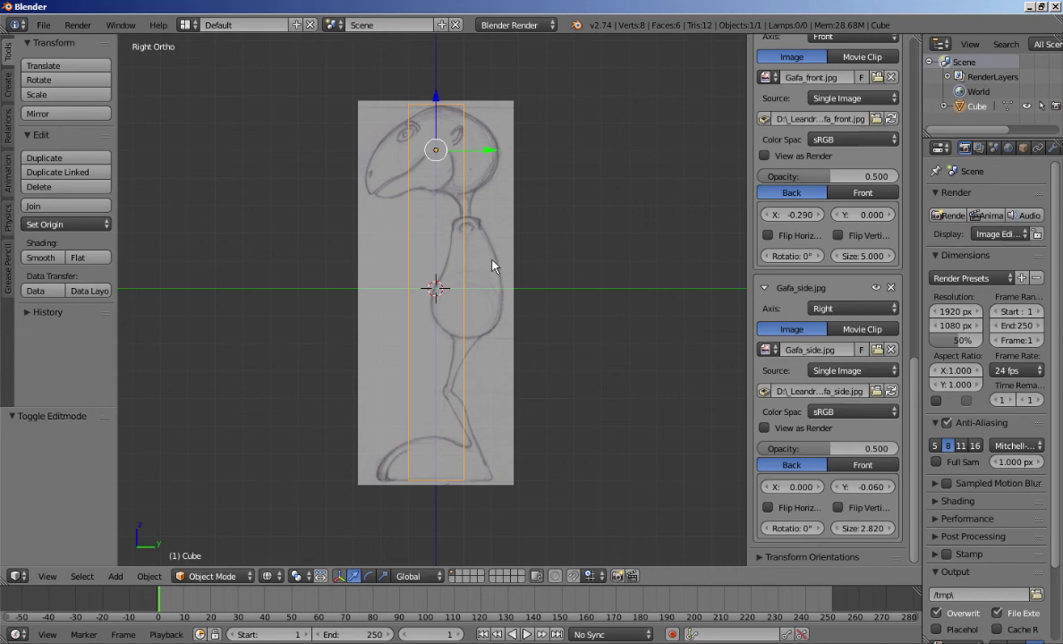
# - Orbit to an angled view of the stretched cube and display it in solid shading
pyautogui.moveTo(494, 263); pyautogui.dragTo(531, 219, button='middle')
pyautogui.press('z')
pyautogui.scroll(2, 509, 251)
pyautogui.press('KP_8')
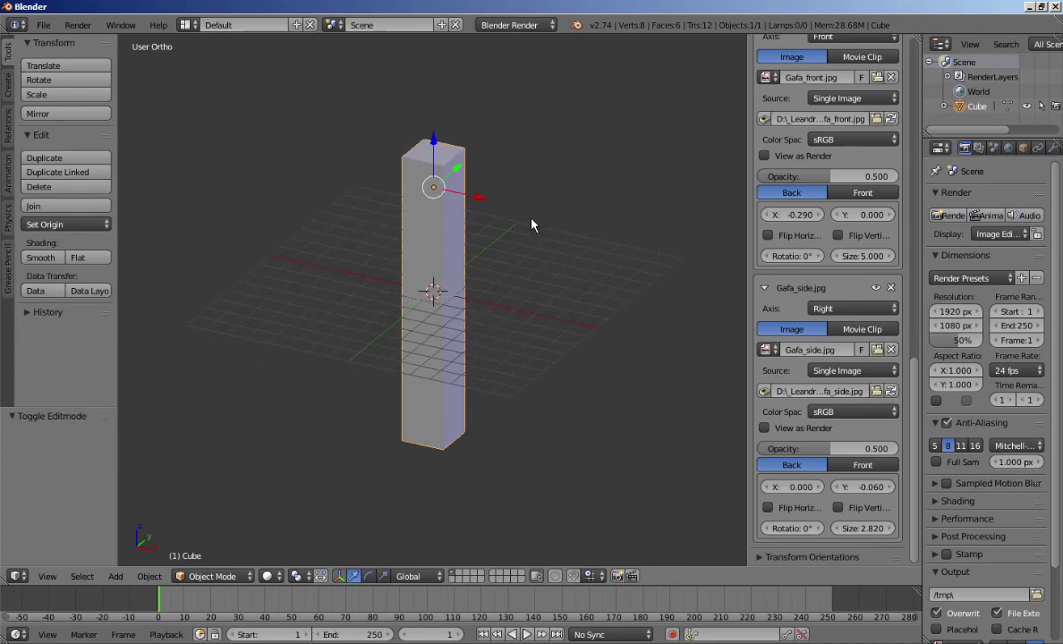